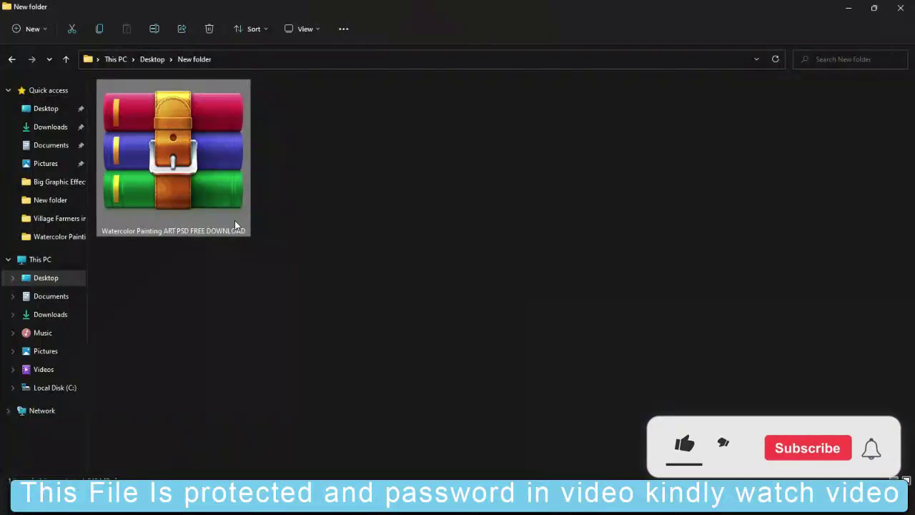
- Extract the archive into a 'Watercolor Painting ART PSD FREE DOWNLOAD' folder, entering the archive password
{"action": "right_click", "coordinate": [218, 224]}
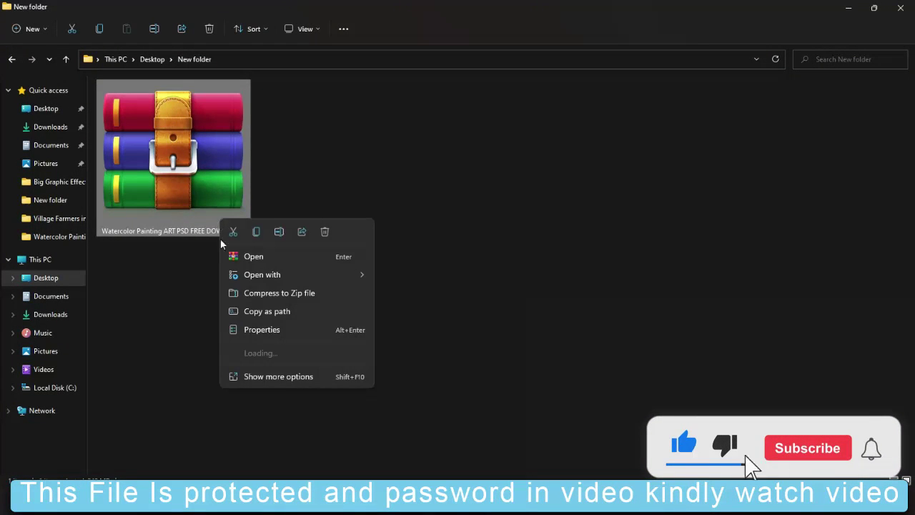
{"action": "left_click", "coordinate": [279, 381]}
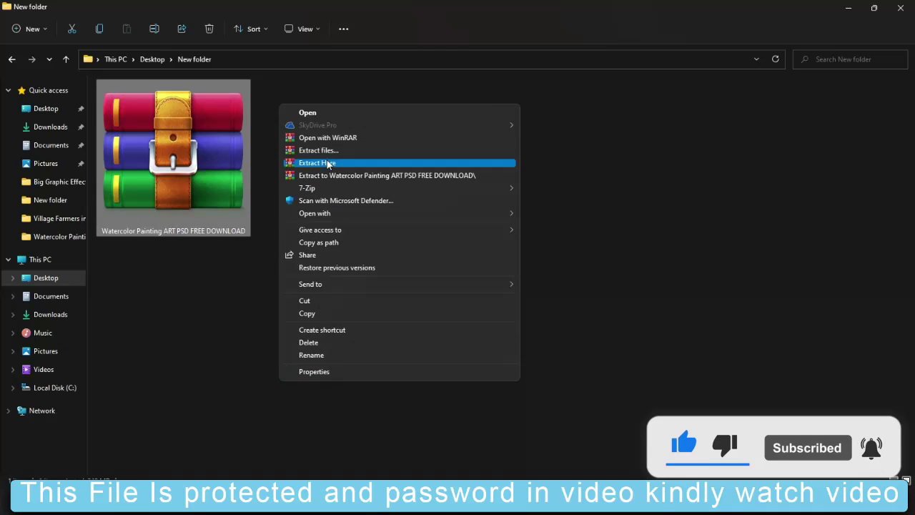
{"action": "left_click", "coordinate": [334, 176]}
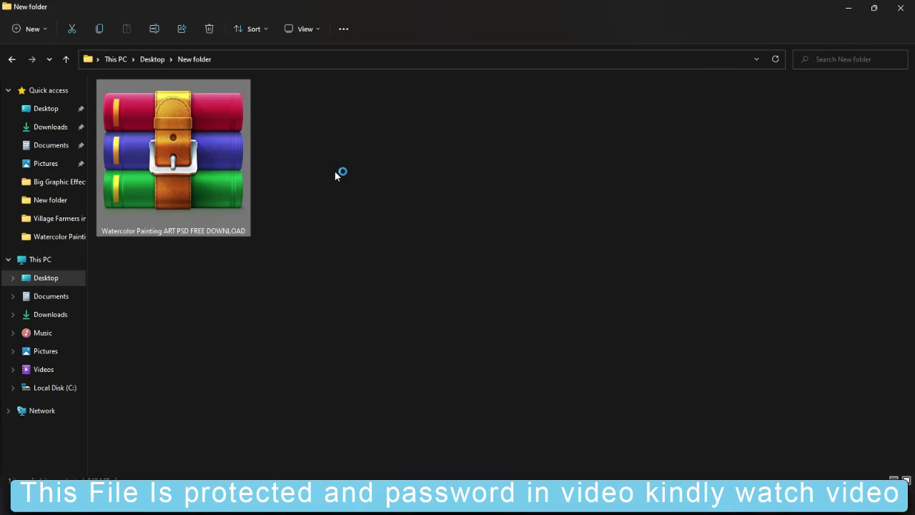
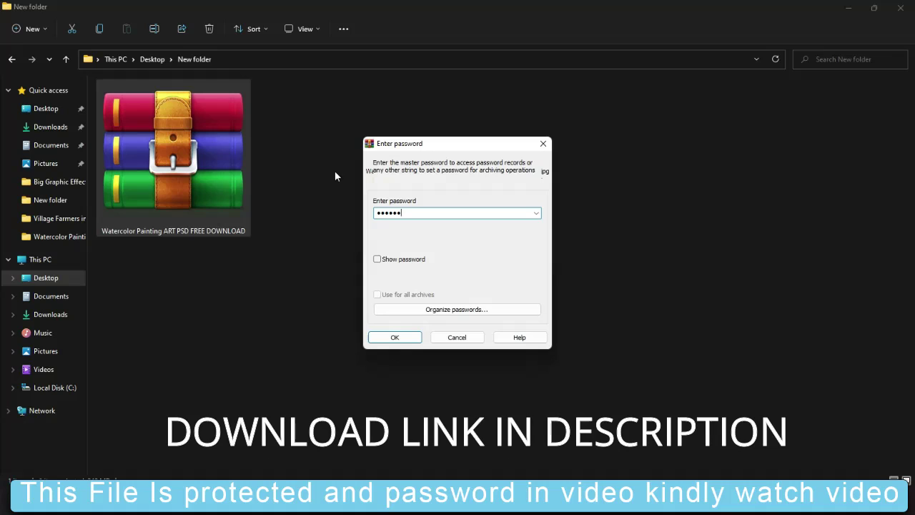
{"action": "left_click", "coordinate": [383, 339]}
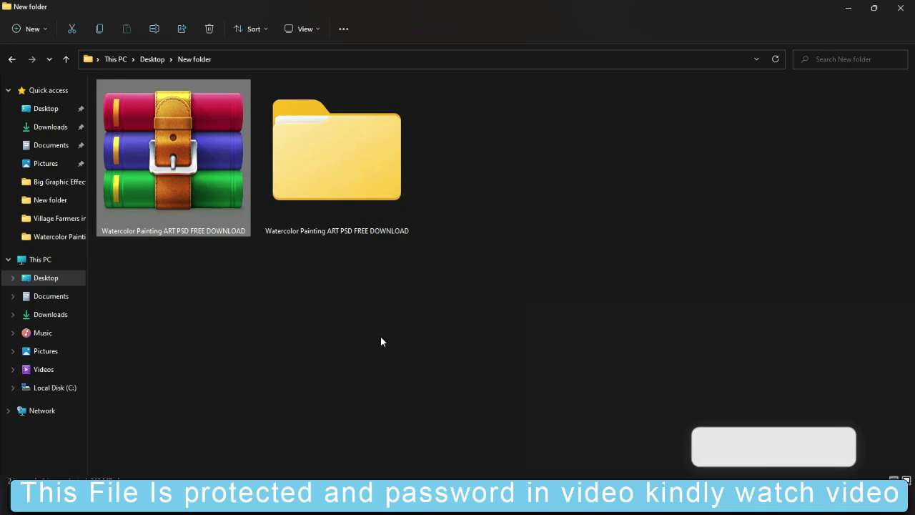
- Open the extracted folder and its inner folder as extra large icons, then open Watercolor Painting ART
{"action": "double_click", "coordinate": [329, 155]}
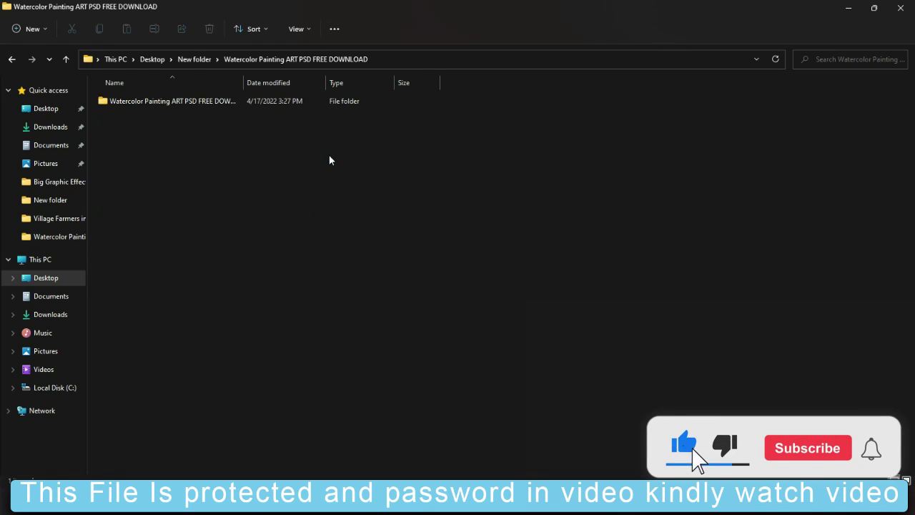
{"action": "left_click", "coordinate": [305, 30]}
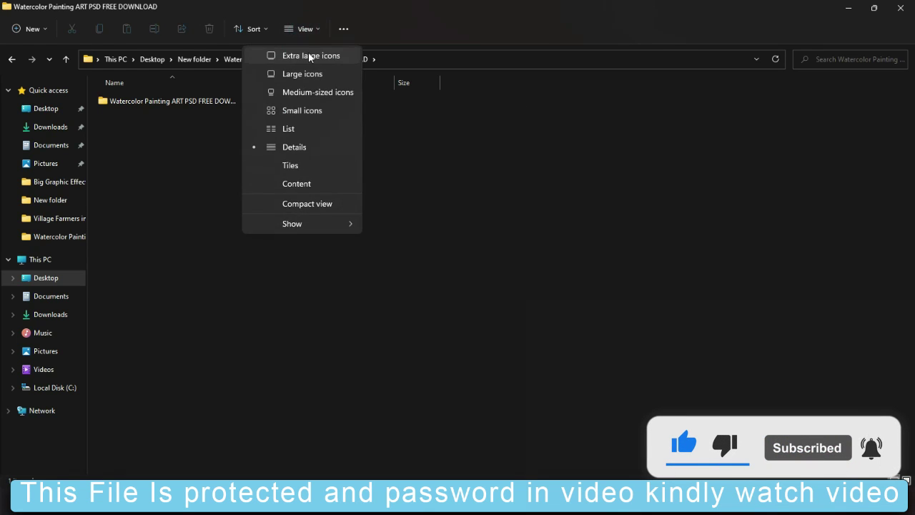
{"action": "left_click", "coordinate": [309, 57]}
{"action": "double_click", "coordinate": [220, 145]}
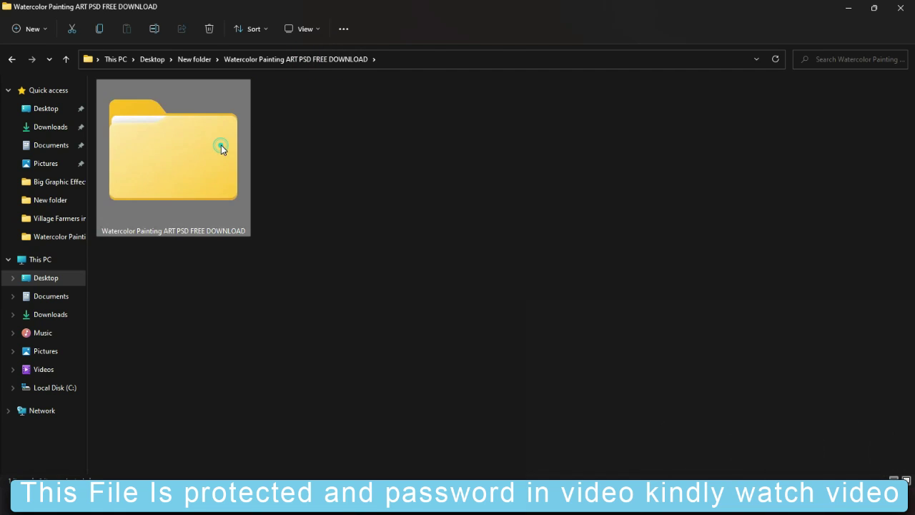
{"action": "left_click", "coordinate": [303, 29]}
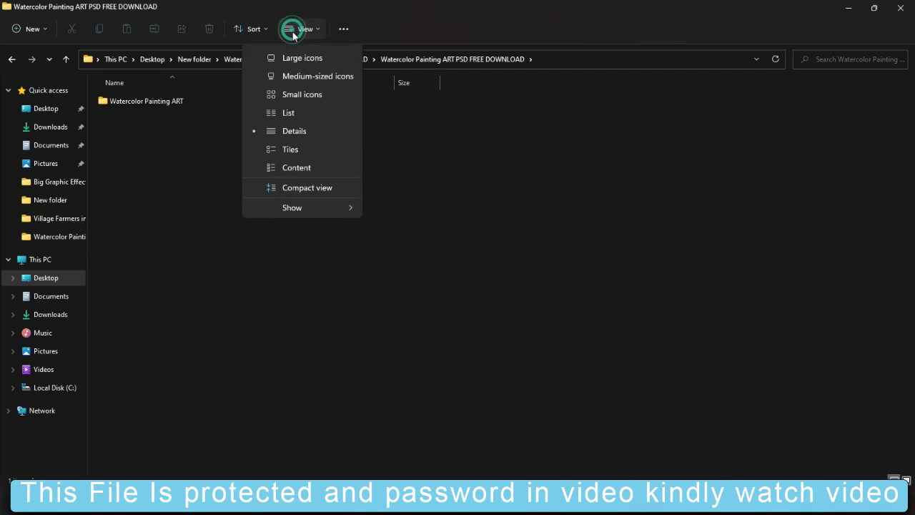
{"action": "left_click", "coordinate": [293, 57]}
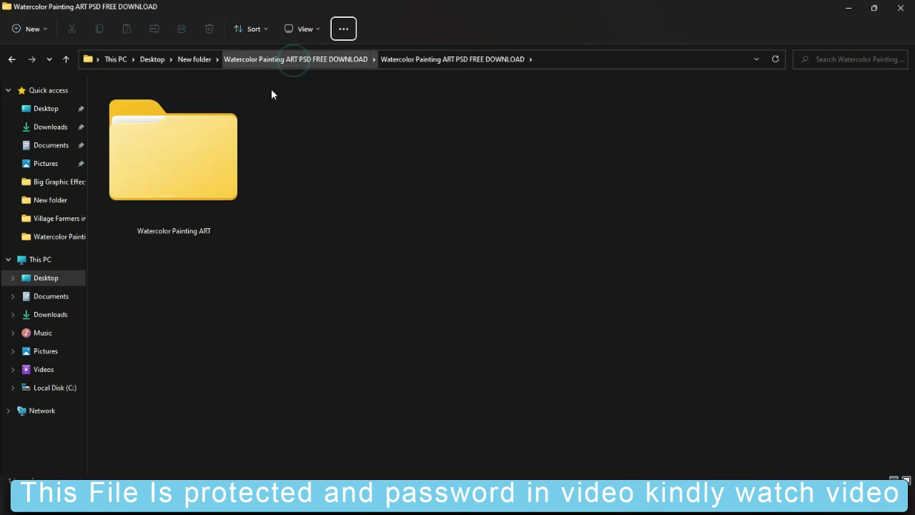
{"action": "double_click", "coordinate": [219, 154]}
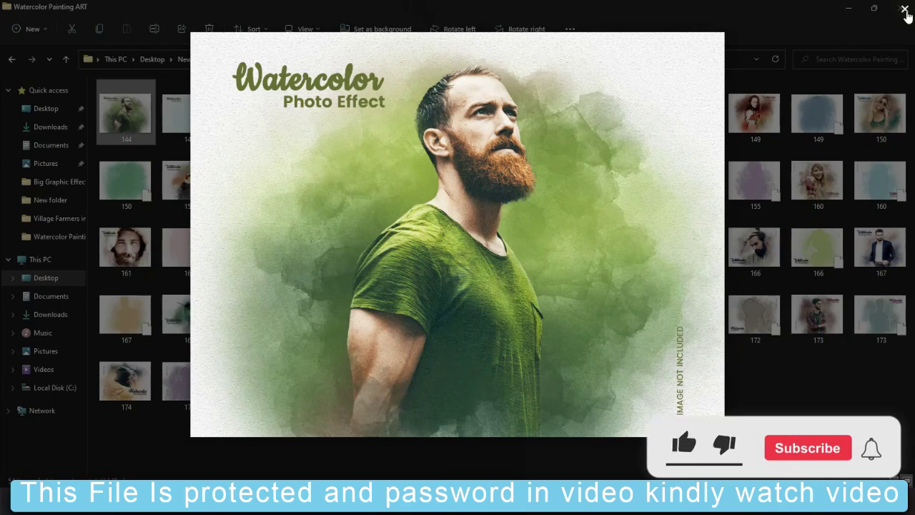
- View watercolor previews 145 through 148 full size, closing each afterwards
{"action": "left_click", "coordinate": [904, 10]}
{"action": "double_click", "coordinate": [251, 115]}
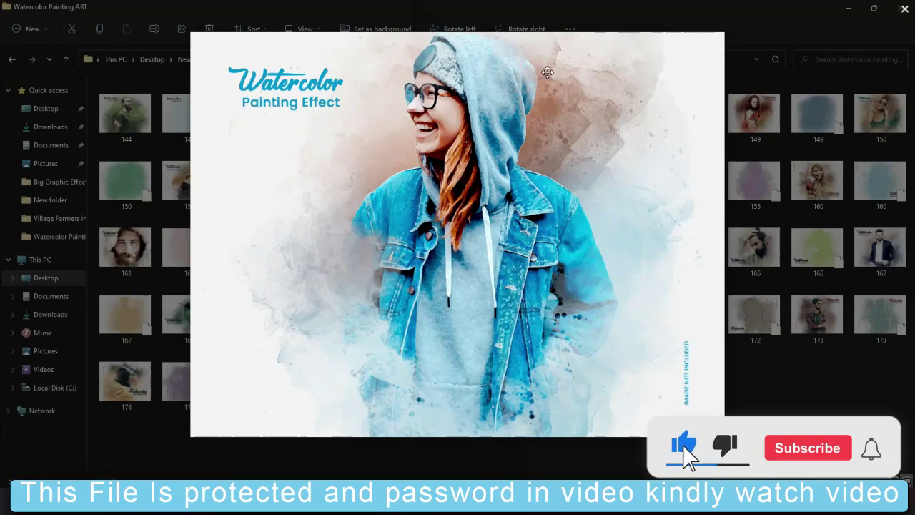
{"action": "left_click", "coordinate": [904, 7]}
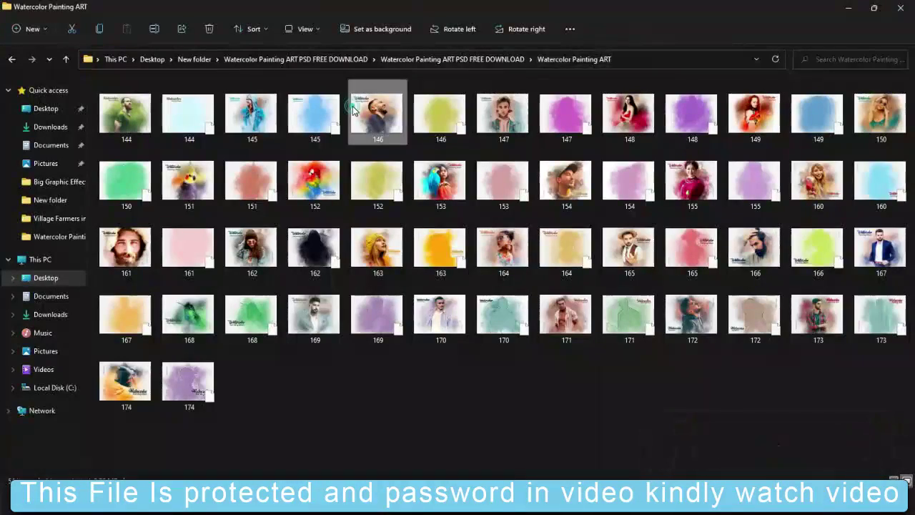
{"action": "double_click", "coordinate": [353, 109]}
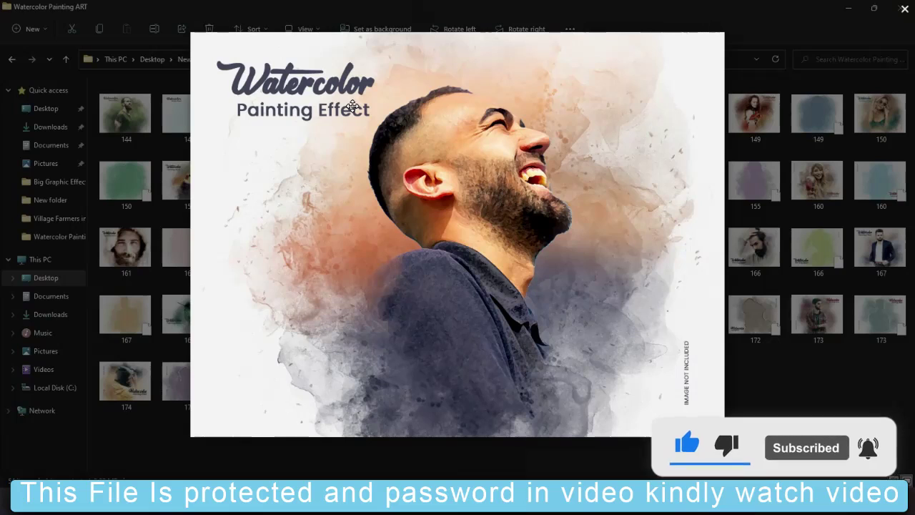
{"action": "left_click", "coordinate": [902, 10]}
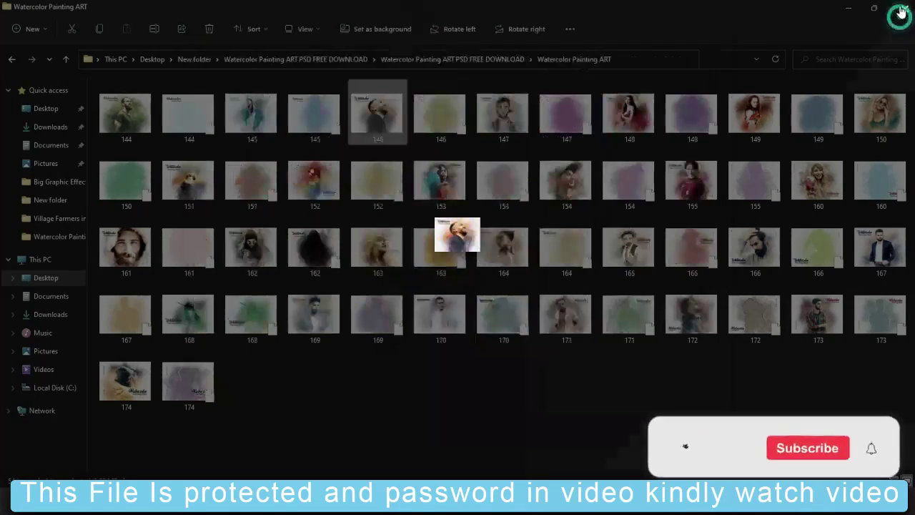
{"action": "double_click", "coordinate": [504, 130]}
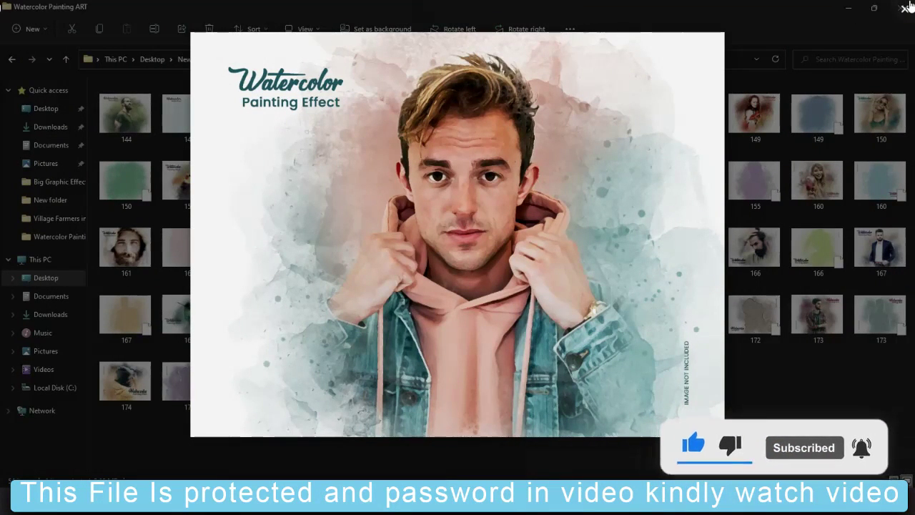
{"action": "left_click", "coordinate": [906, 7]}
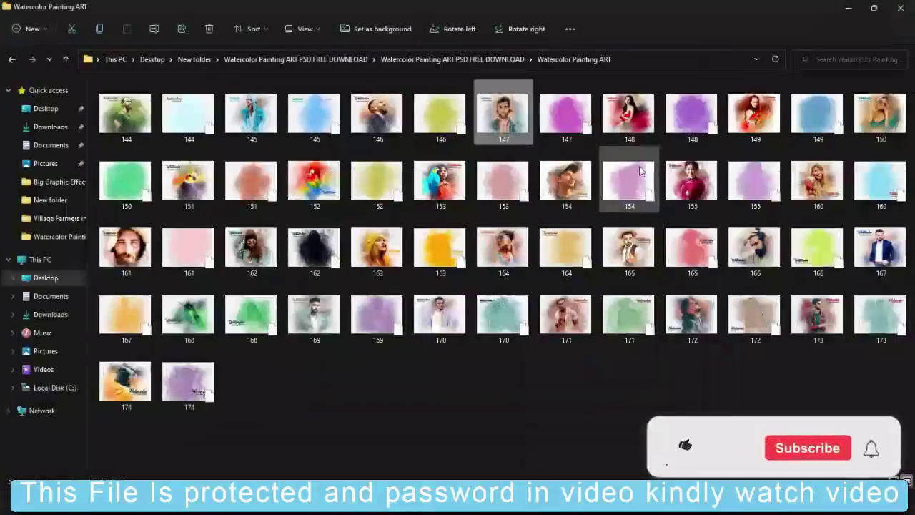
{"action": "double_click", "coordinate": [632, 129]}
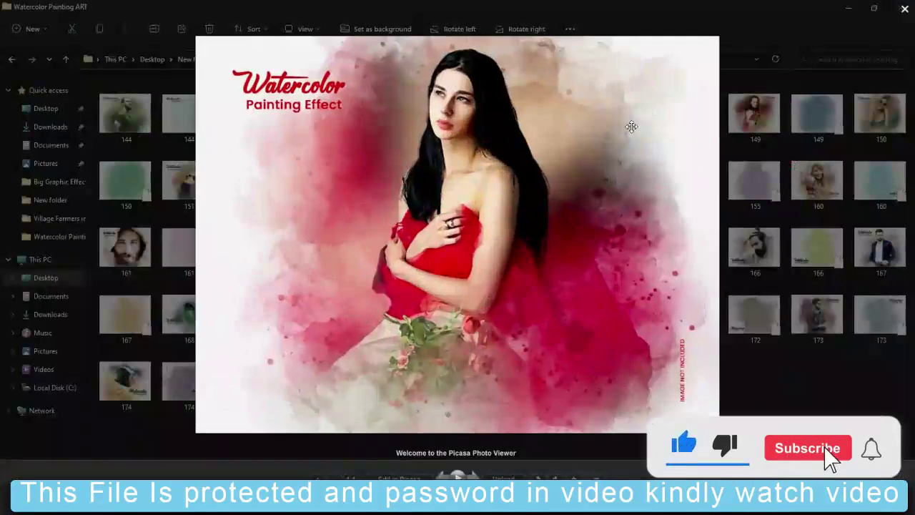
{"action": "left_click", "coordinate": [904, 9]}
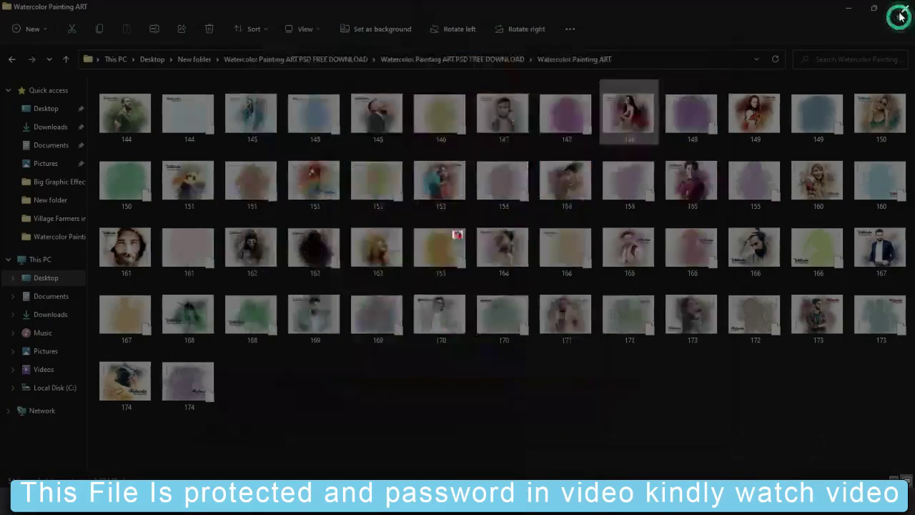
- View previews 149 through 152, including the cockatiel and parrot, closing each afterwards
{"action": "double_click", "coordinate": [760, 123]}
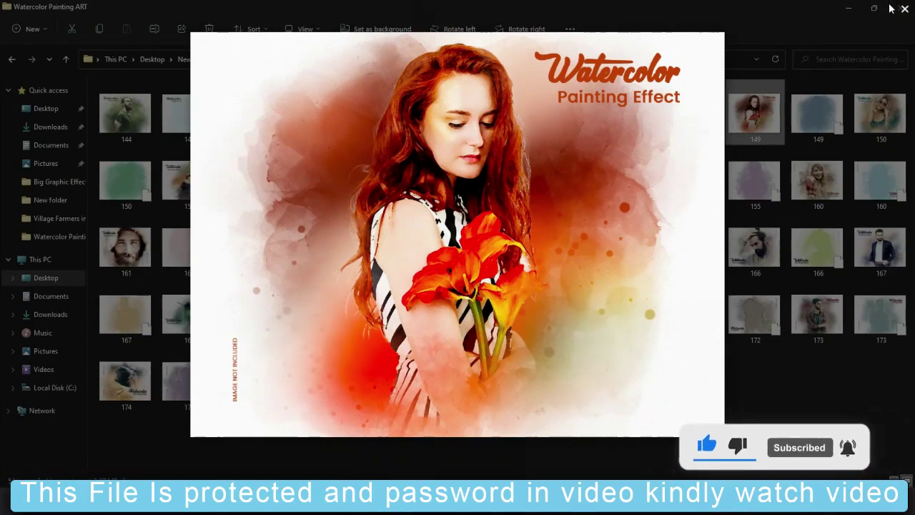
{"action": "left_click", "coordinate": [904, 8]}
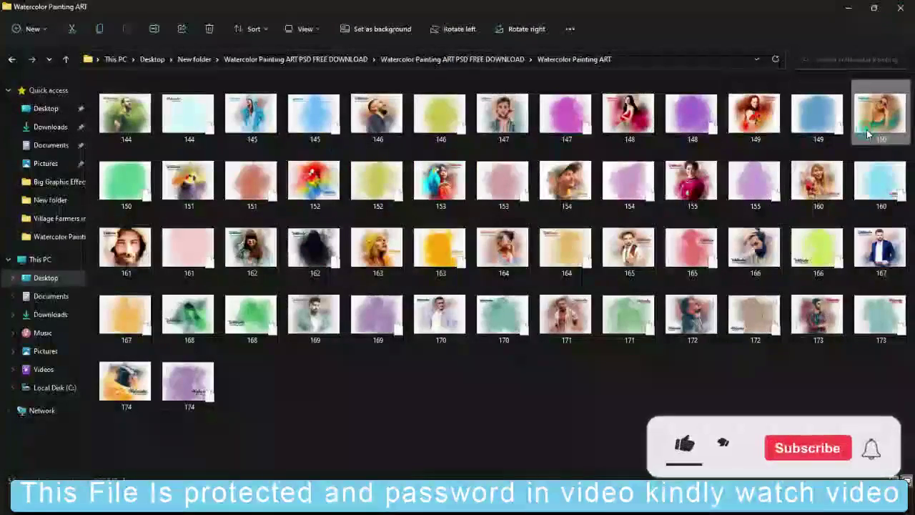
{"action": "double_click", "coordinate": [866, 130]}
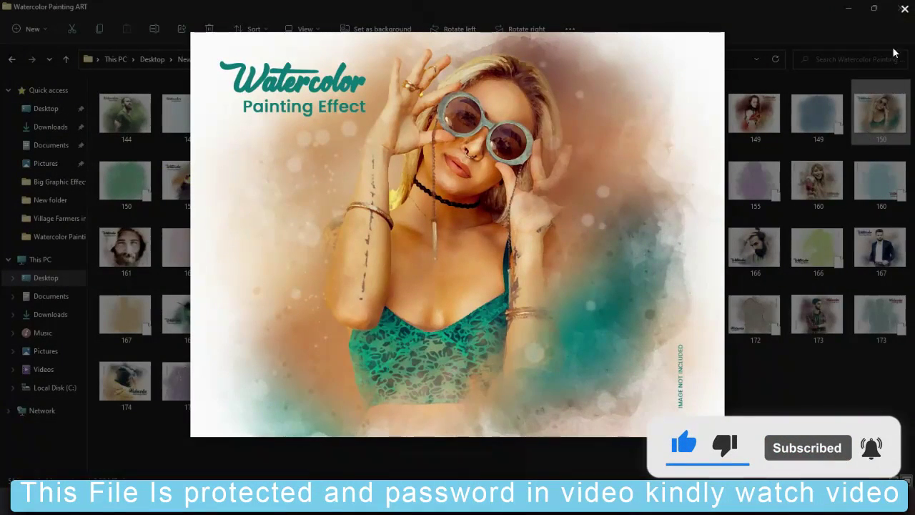
{"action": "left_click", "coordinate": [904, 10]}
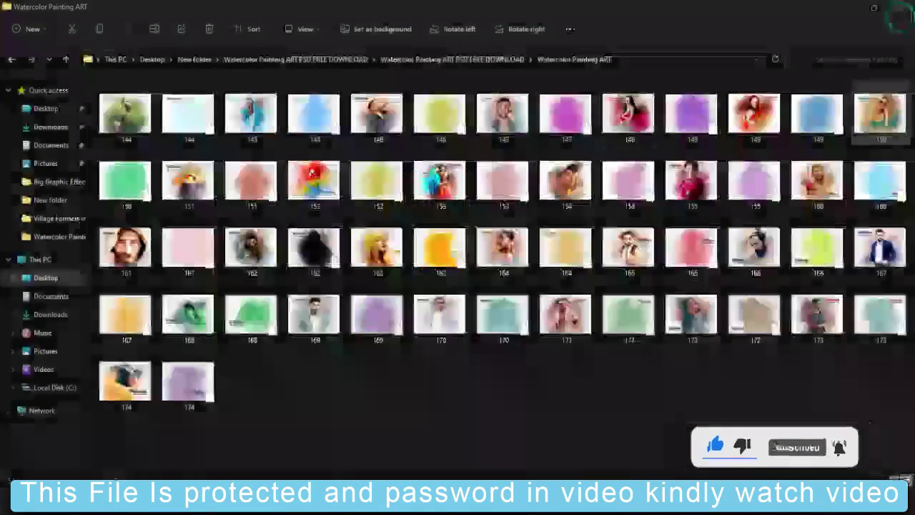
{"action": "double_click", "coordinate": [197, 187]}
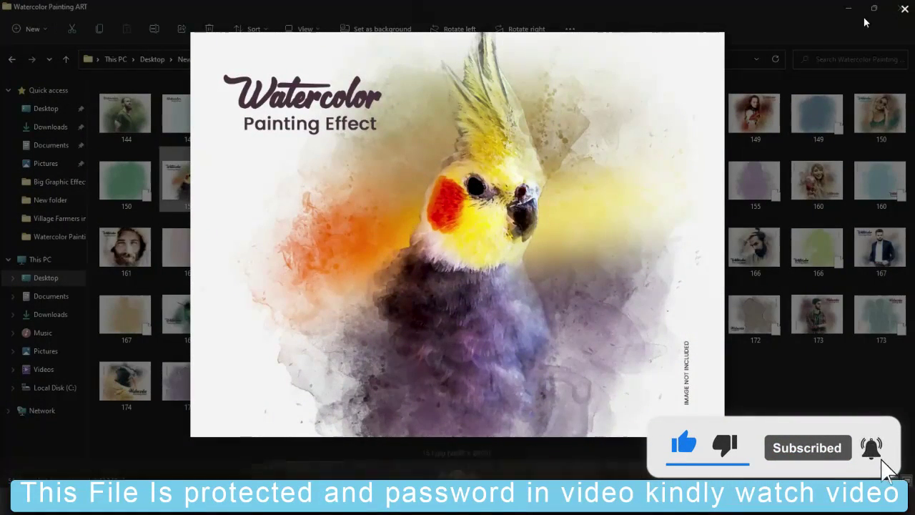
{"action": "left_click", "coordinate": [905, 10]}
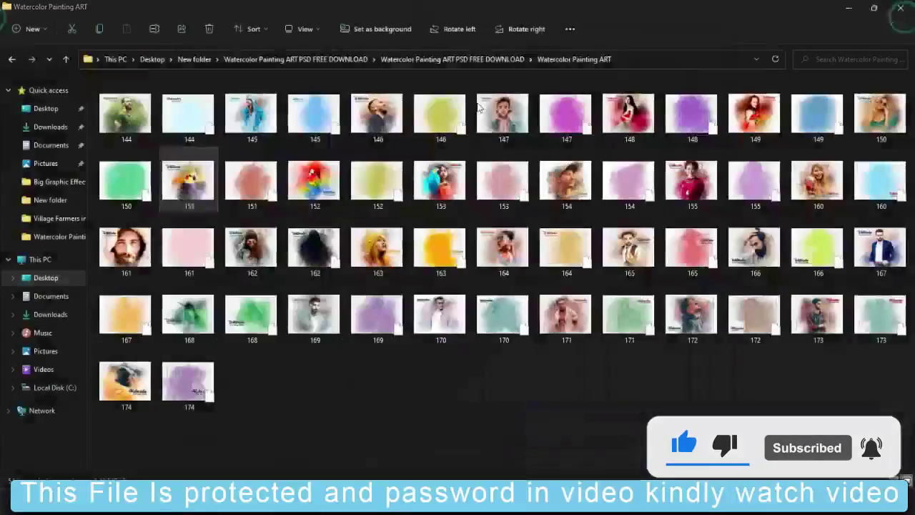
{"action": "double_click", "coordinate": [312, 186]}
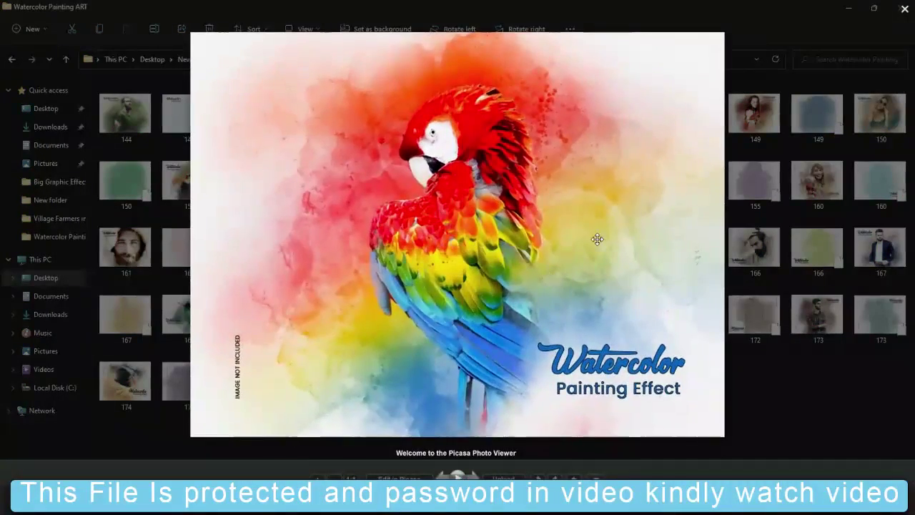
{"action": "left_click", "coordinate": [905, 9]}
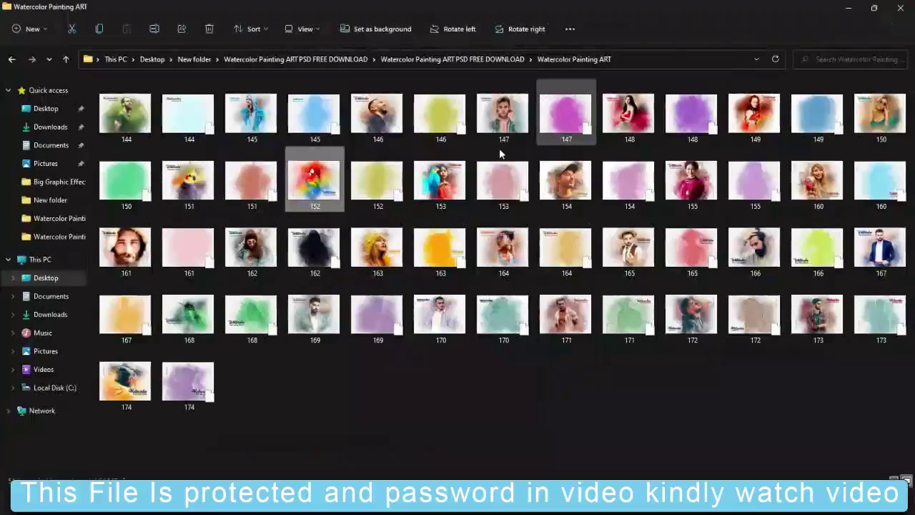
- View watercolor previews 153 through 155 full size, closing each afterwards
{"action": "double_click", "coordinate": [446, 175]}
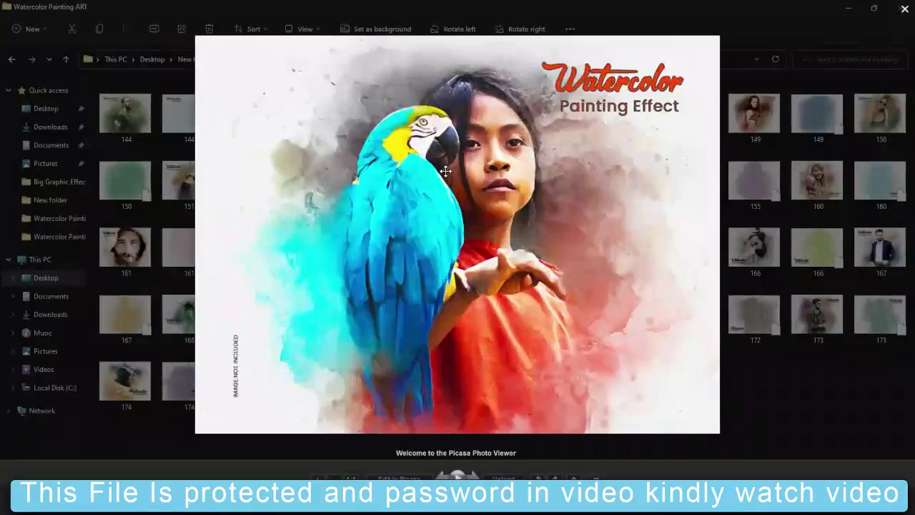
{"action": "left_click", "coordinate": [907, 7]}
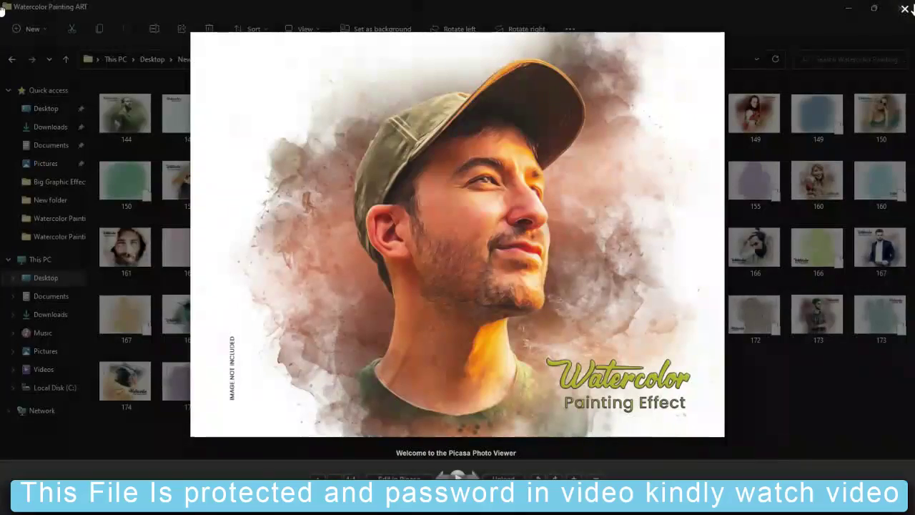
{"action": "left_click", "coordinate": [907, 8]}
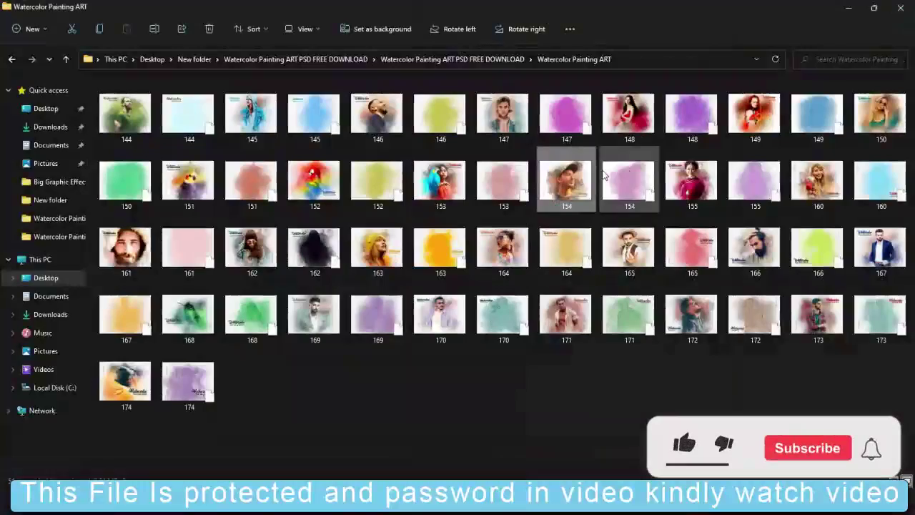
{"action": "left_click", "coordinate": [672, 182]}
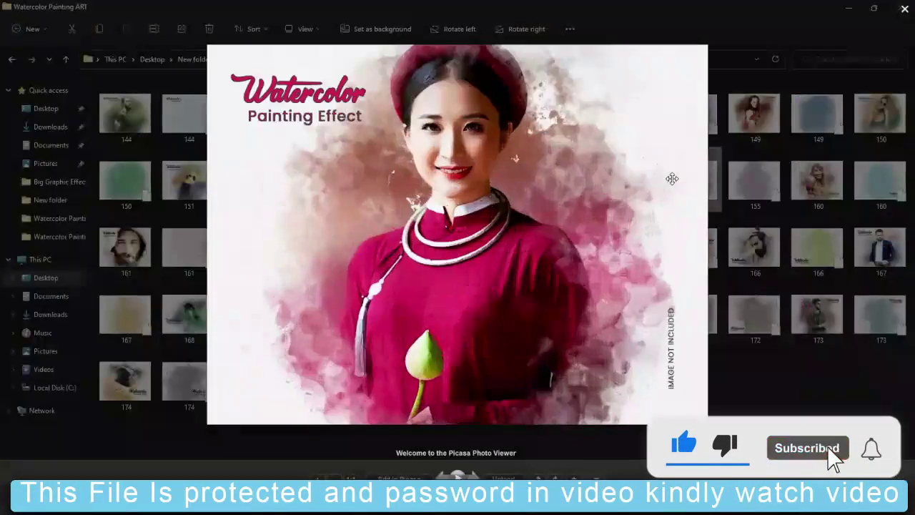
{"action": "left_click", "coordinate": [906, 8]}
- View mockups 160 through 163 full size one at a time
{"action": "double_click", "coordinate": [828, 179]}
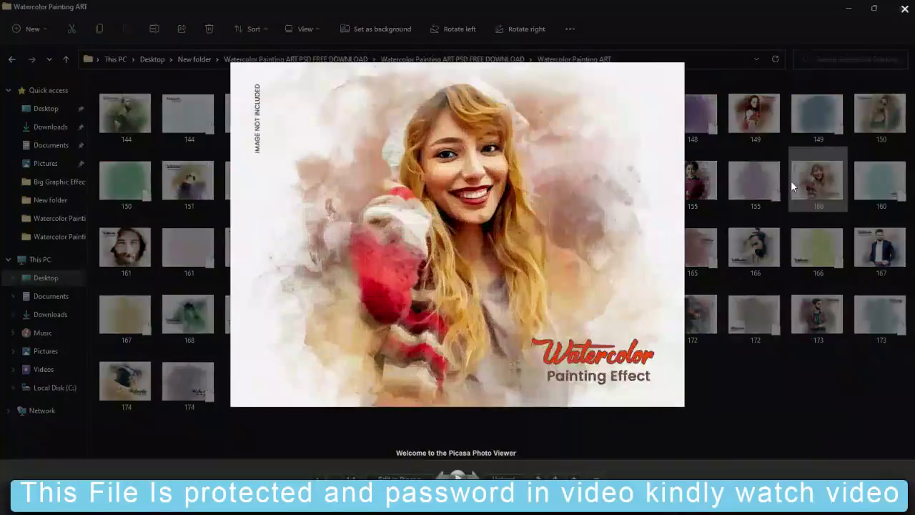
{"action": "left_click", "coordinate": [907, 8]}
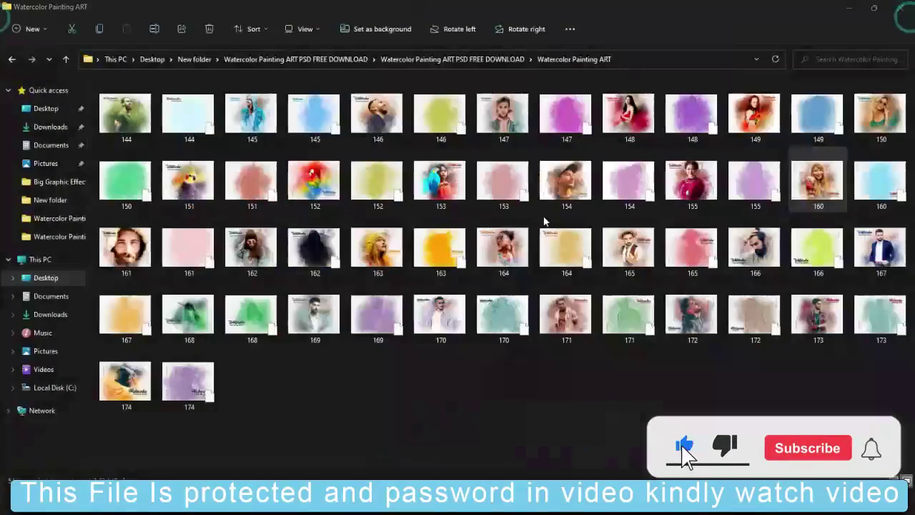
{"action": "double_click", "coordinate": [134, 256]}
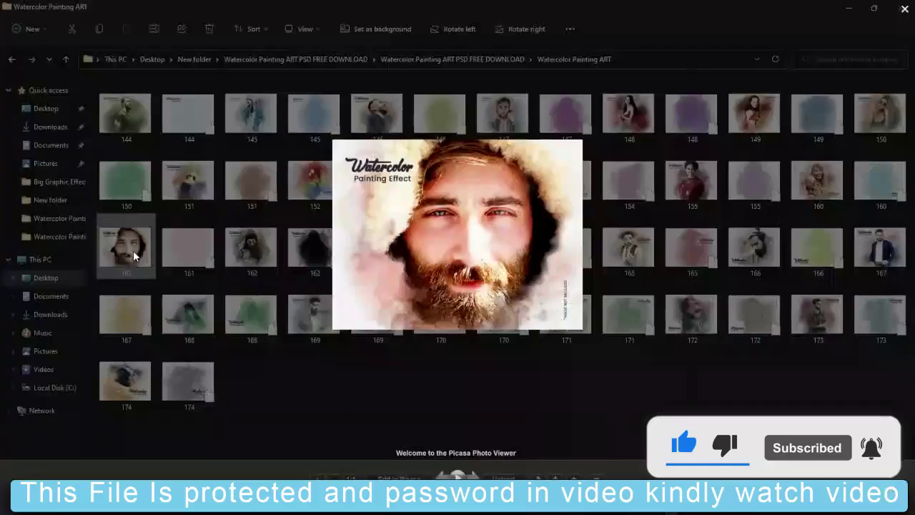
{"action": "left_click", "coordinate": [905, 10]}
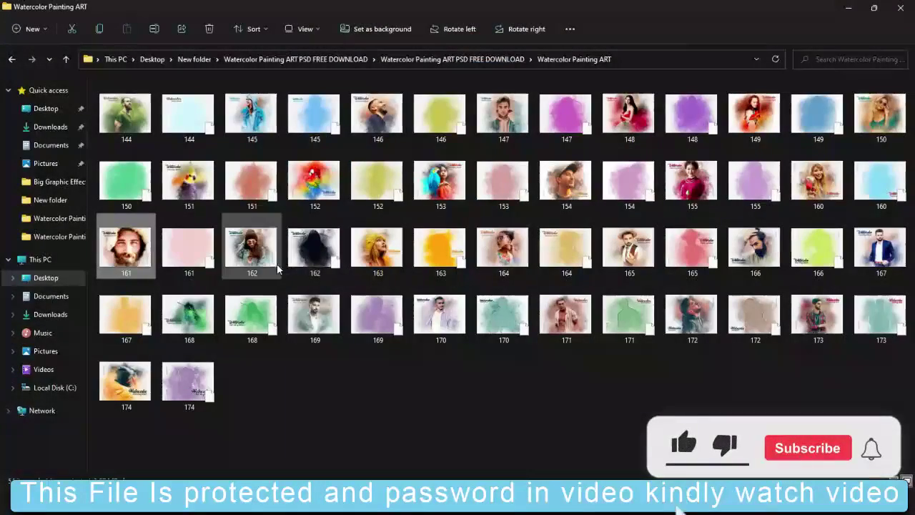
{"action": "double_click", "coordinate": [261, 250]}
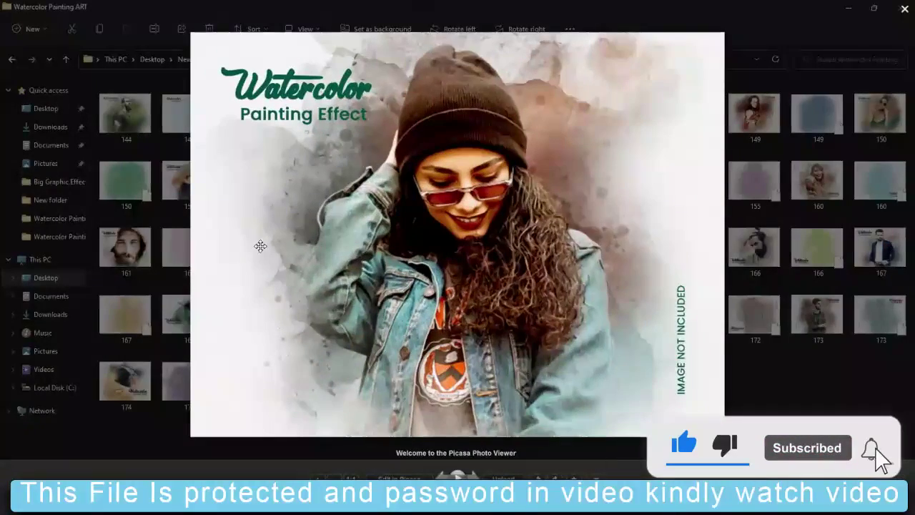
{"action": "left_click", "coordinate": [904, 8]}
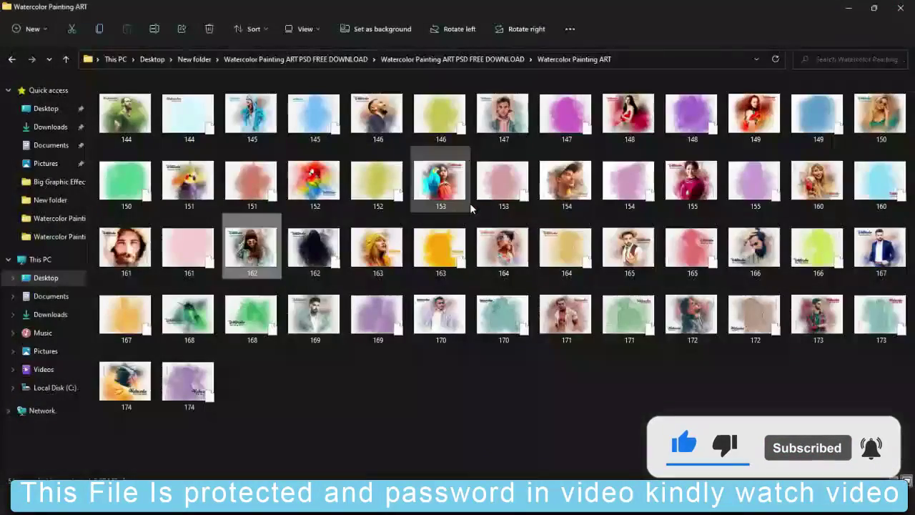
{"action": "double_click", "coordinate": [381, 246]}
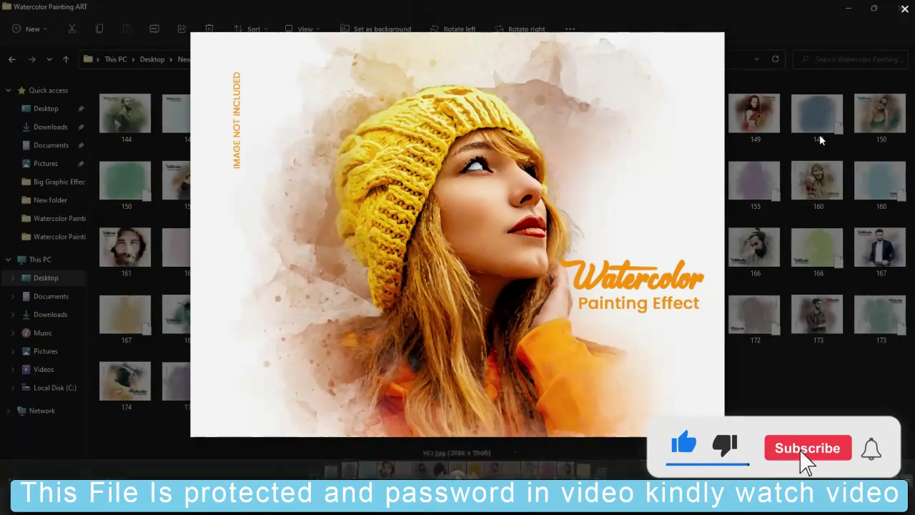
{"action": "left_click", "coordinate": [904, 10]}
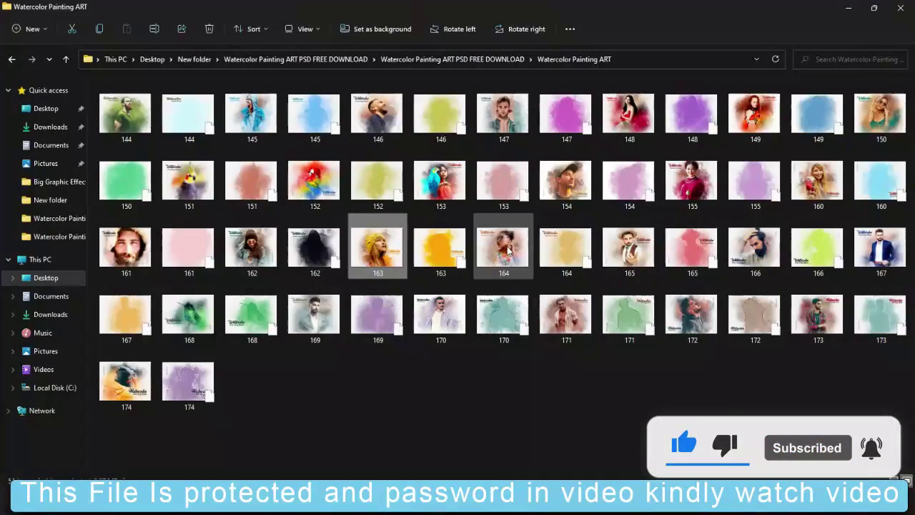
- View mockups 164 through 167 full size one at a time
{"action": "double_click", "coordinate": [509, 251]}
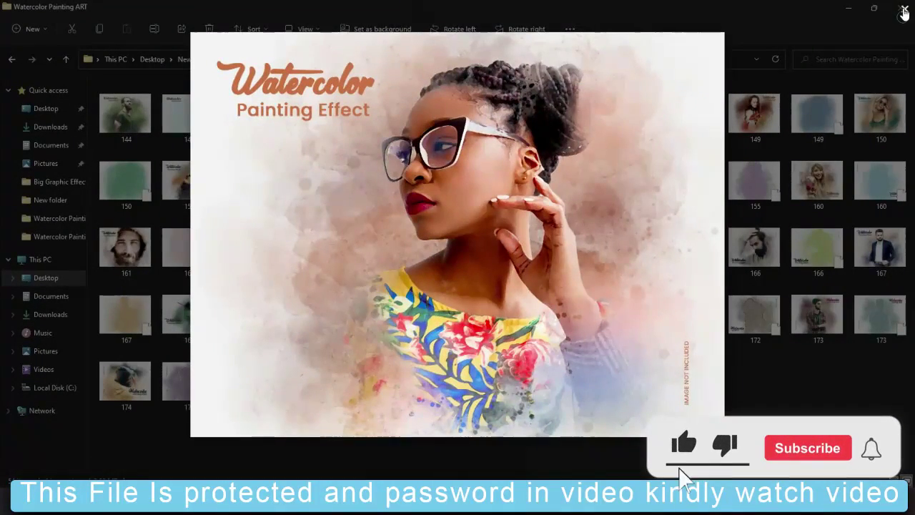
{"action": "left_click", "coordinate": [904, 8]}
{"action": "double_click", "coordinate": [628, 246]}
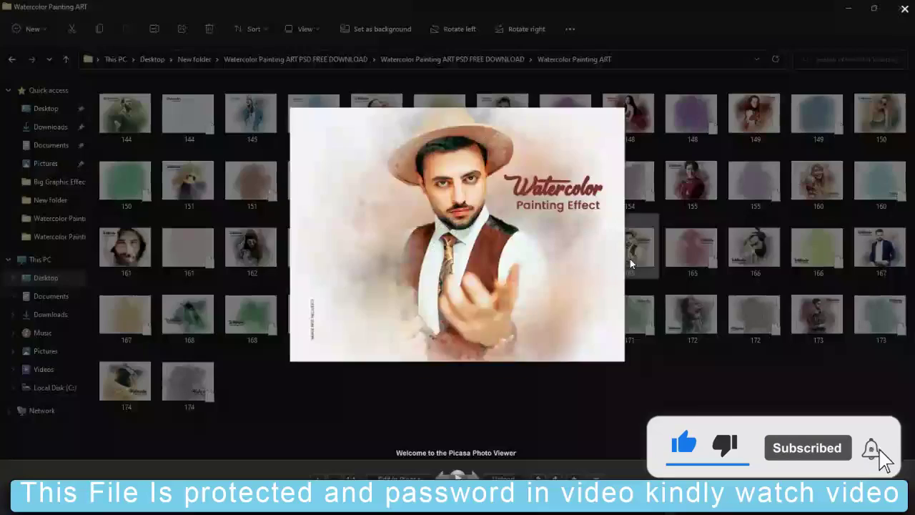
{"action": "left_click", "coordinate": [829, 210]}
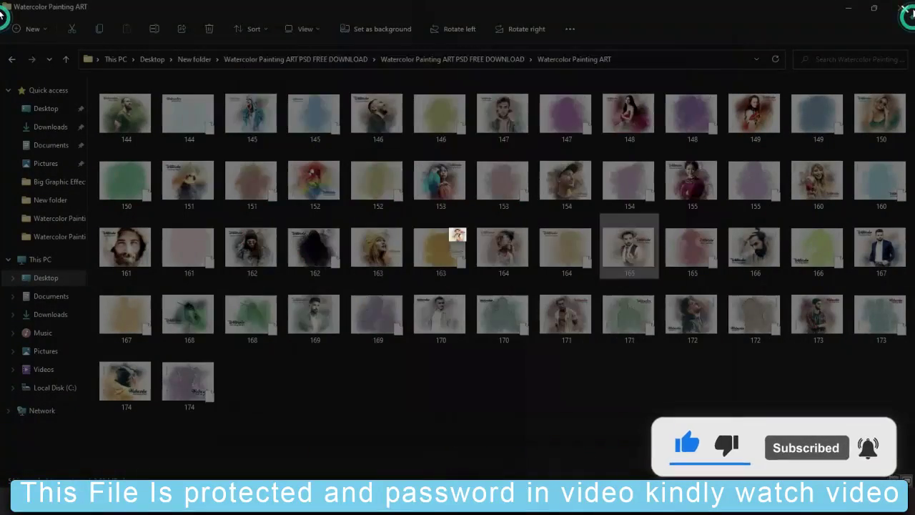
{"action": "double_click", "coordinate": [768, 247]}
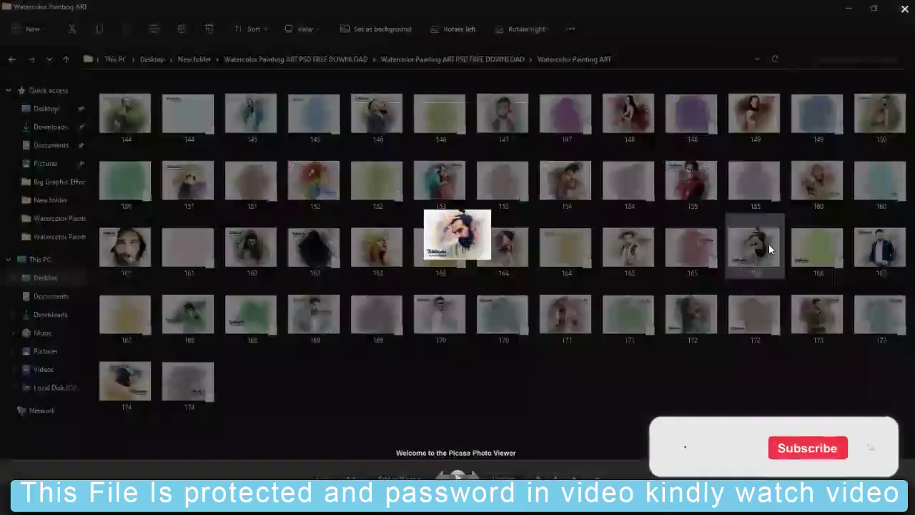
{"action": "left_click", "coordinate": [900, 233]}
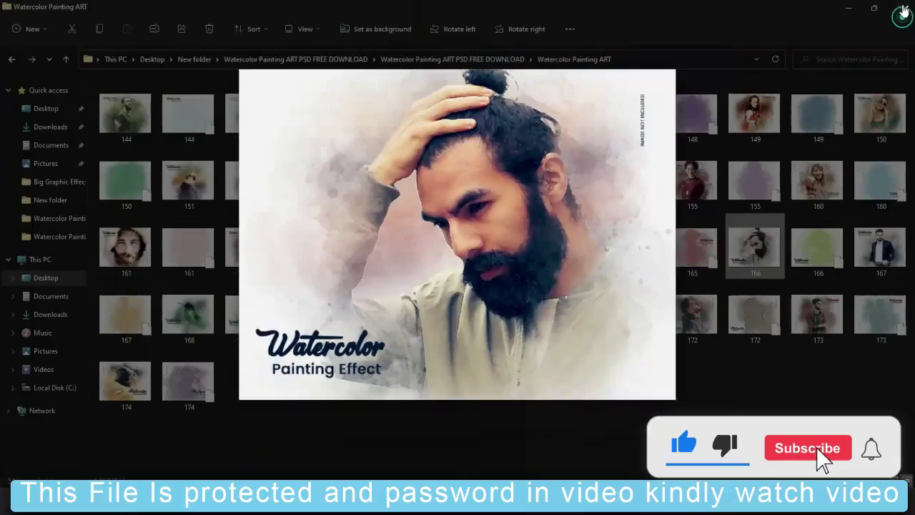
{"action": "double_click", "coordinate": [900, 241]}
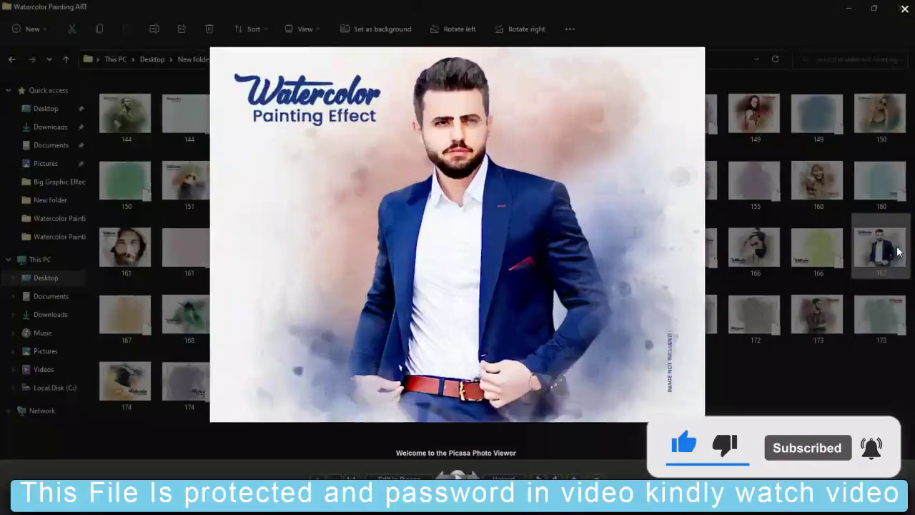
- Step through the remaining mockups up to 174, then close the photo viewer
{"action": "key", "text": "Right"}
{"action": "key", "text": "Right"}
{"action": "key", "text": "Right"}
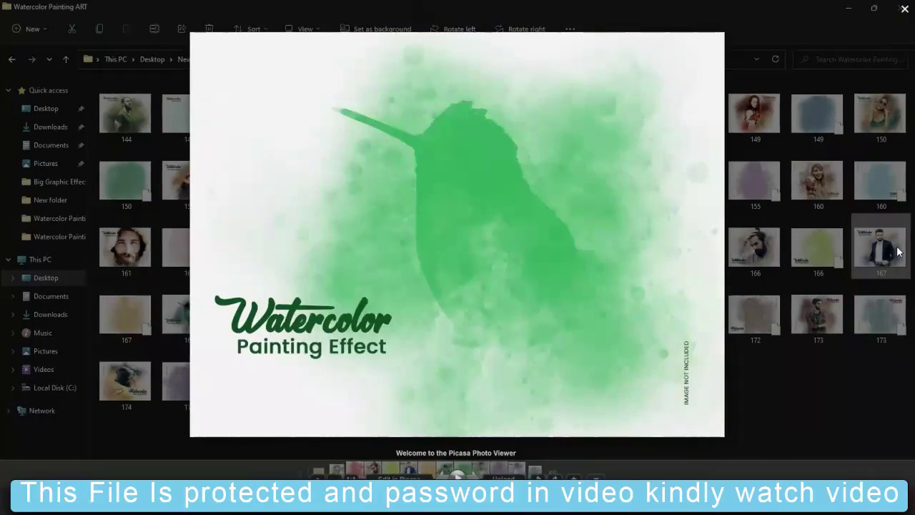
{"action": "key", "text": "Right"}
{"action": "key", "text": "Right"}
{"action": "key", "text": "Right"}
{"action": "key", "text": "Right"}
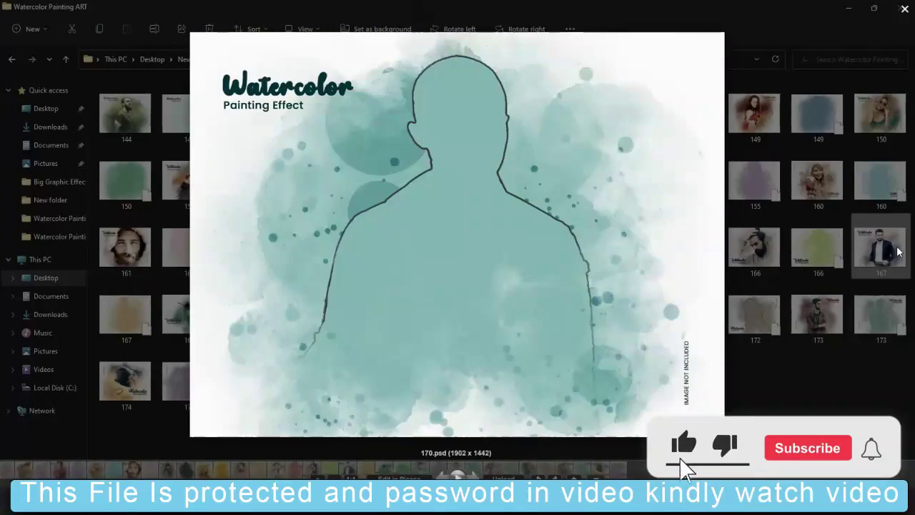
{"action": "key", "text": "Right"}
{"action": "key", "text": "Right"}
{"action": "key", "text": "Right"}
{"action": "key", "text": "Right"}
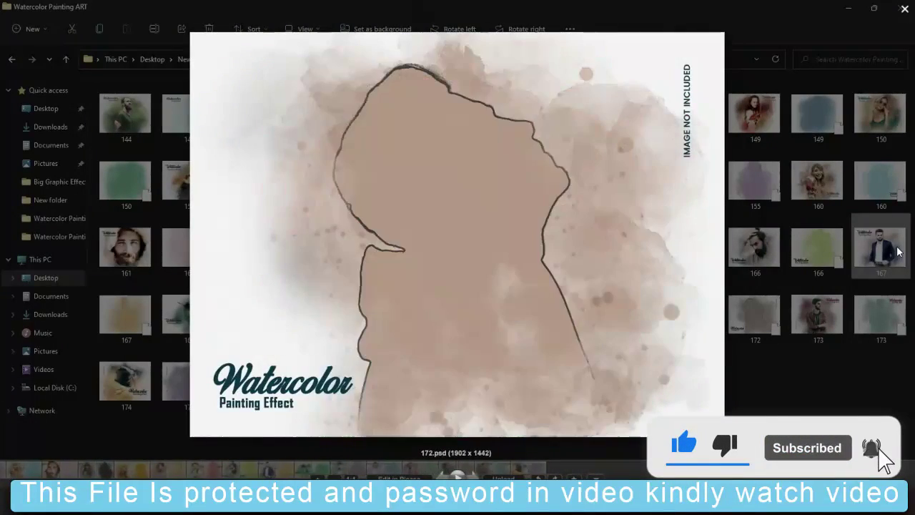
{"action": "key", "text": "Right"}
{"action": "key", "text": "Right"}
{"action": "key", "text": "Right"}
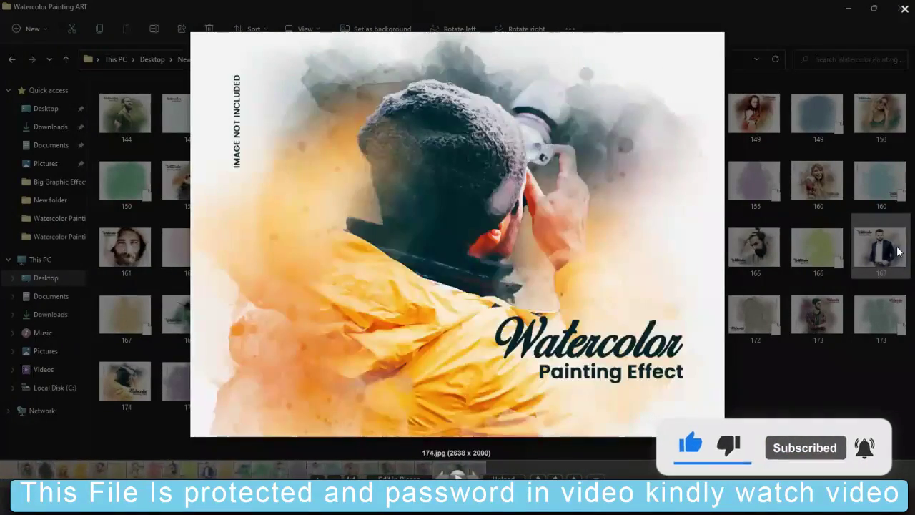
{"action": "key", "text": "Right"}
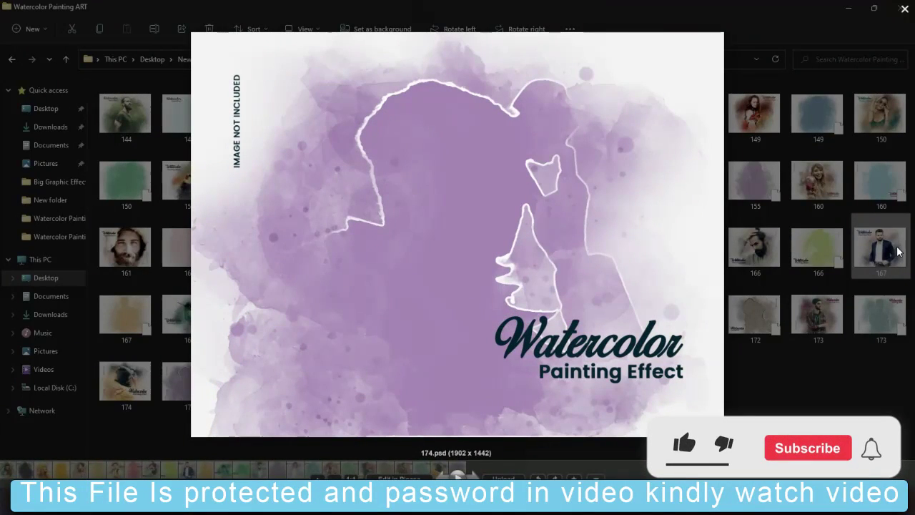
{"action": "key", "text": "Escape"}
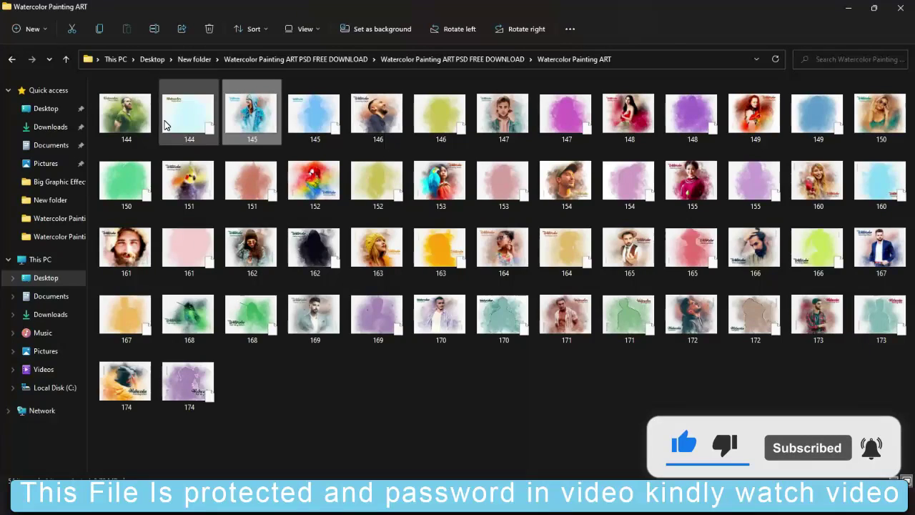
- Open 144.psd and its 'Image here copy' smart object adesign.psb, selecting the image layer
{"action": "left_click", "coordinate": [187, 133]}
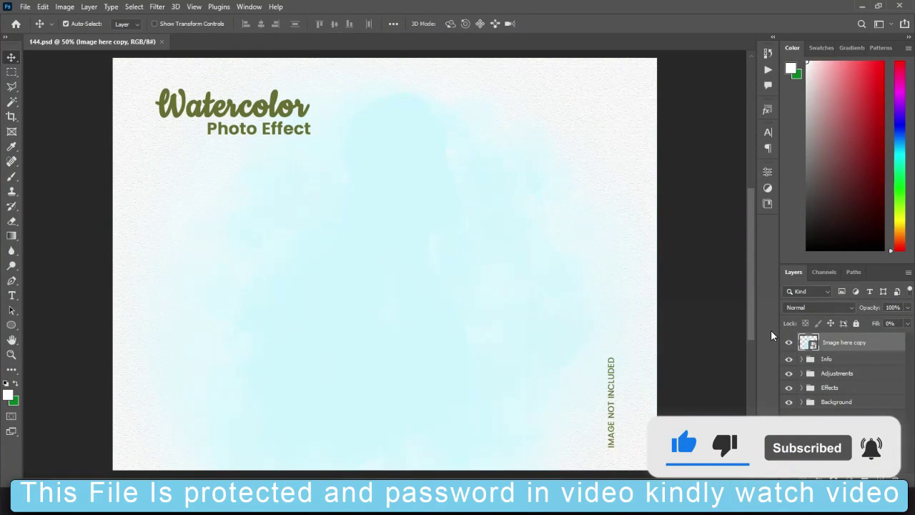
{"action": "double_click", "coordinate": [809, 345]}
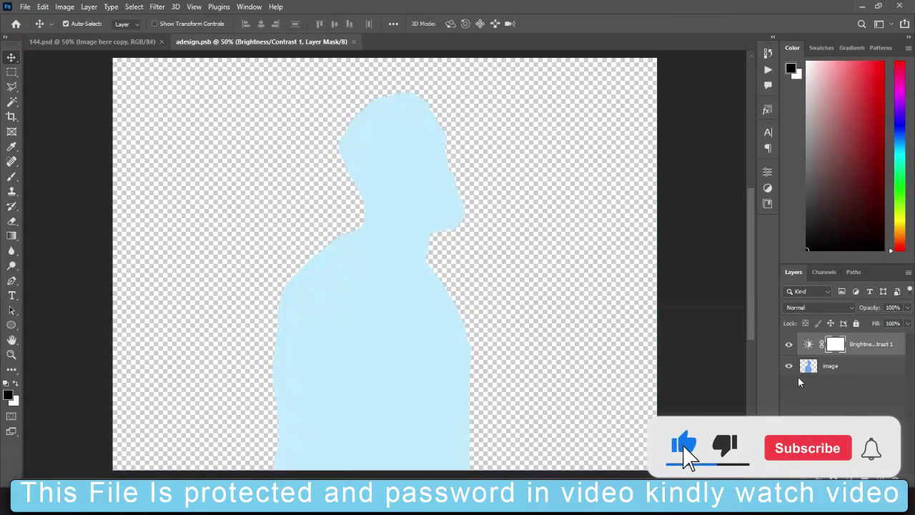
{"action": "left_click", "coordinate": [826, 368]}
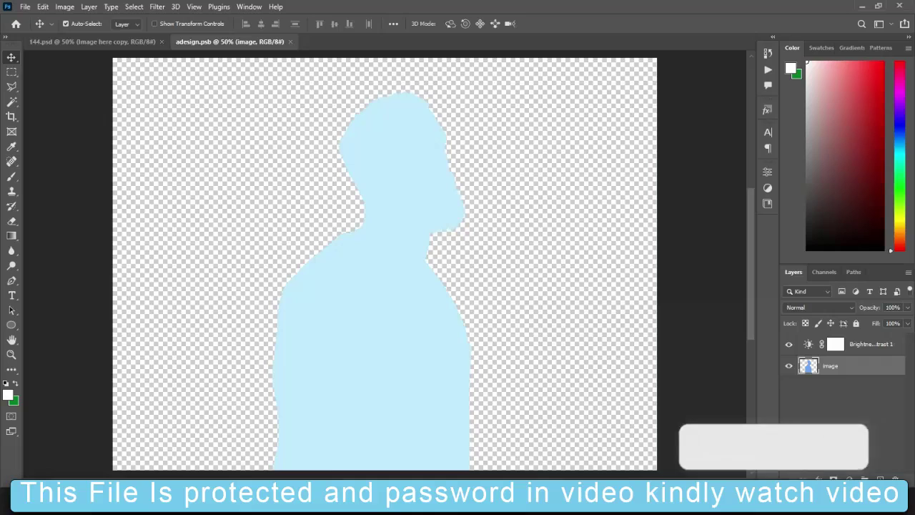
- Go to the Desktop's New folder (2), select 4-2-couple-png-image, and restore the window over Photoshop
{"action": "left_click", "coordinate": [424, 461]}
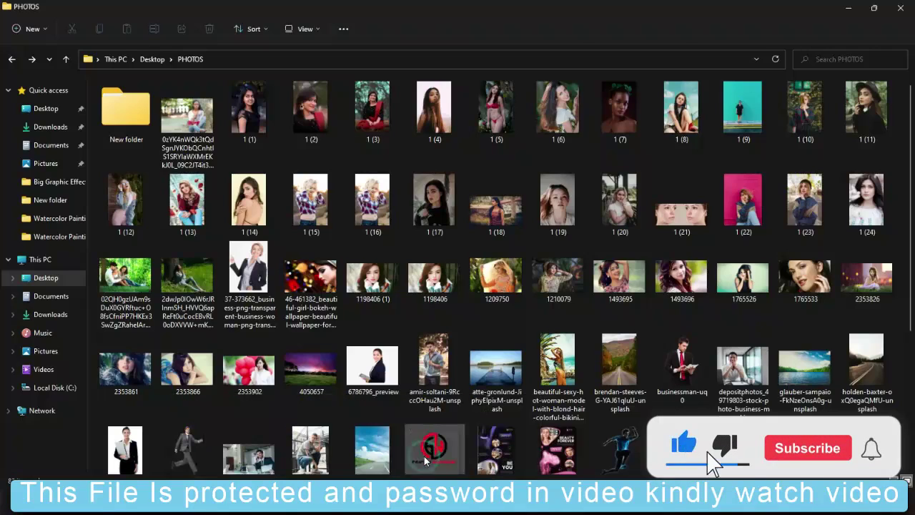
{"action": "key", "text": "alt+Up"}
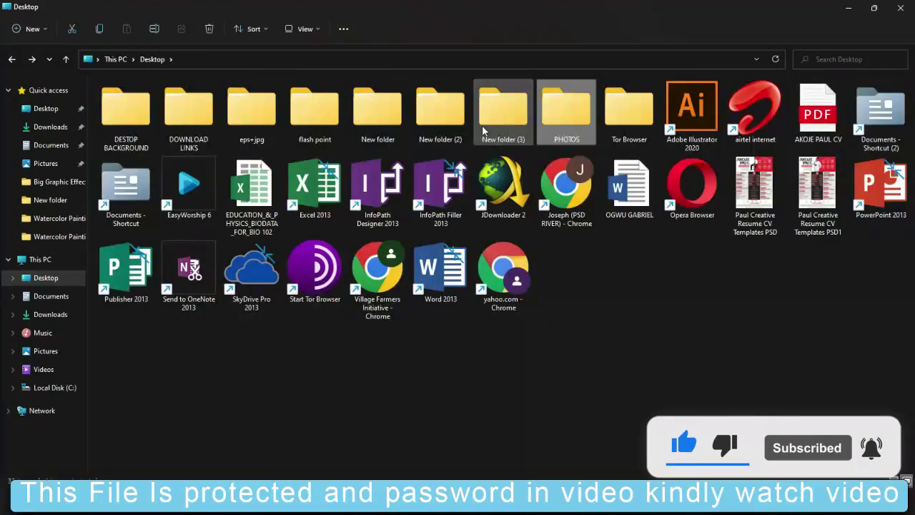
{"action": "double_click", "coordinate": [452, 127]}
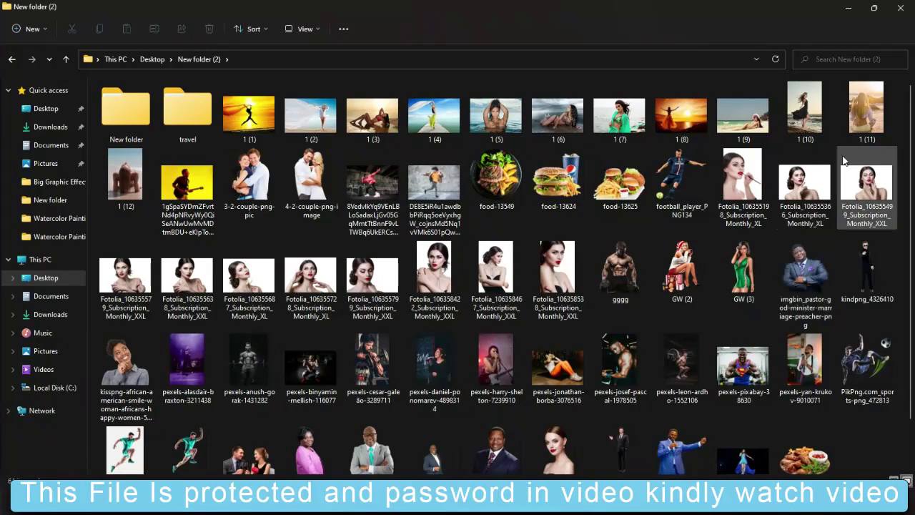
{"action": "scroll", "coordinate": [2, 143], "scroll_direction": "down", "scroll_amount": 1}
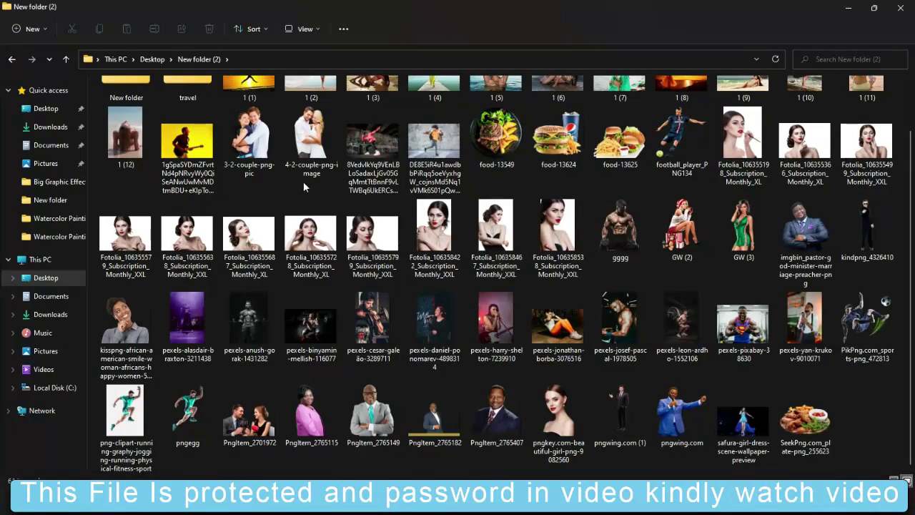
{"action": "left_click", "coordinate": [313, 125]}
{"action": "double_click", "coordinate": [329, 5]}
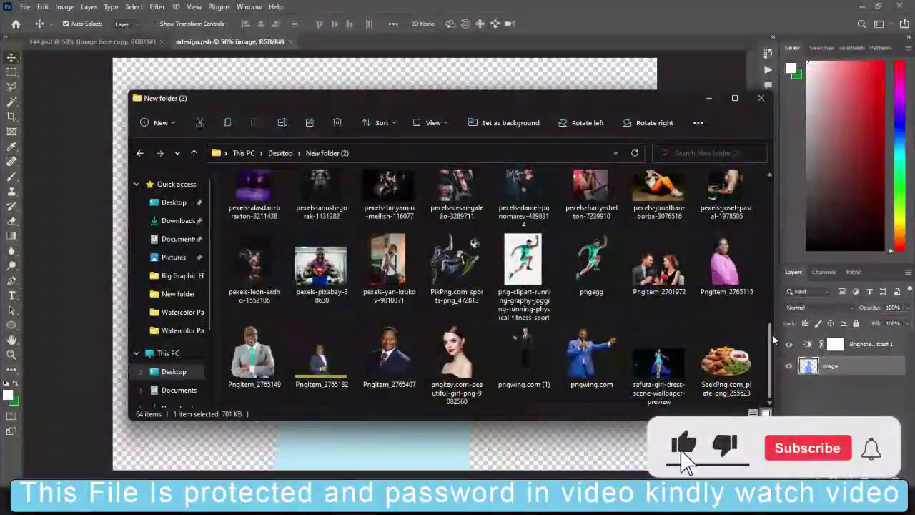
- Place 4-2-couple-png-image in adesign.psb, nudge it down, hide Brightness/Contrast, and close the document
{"action": "left_click_drag", "start_coordinate": [770, 336], "coordinate": [772, 220]}
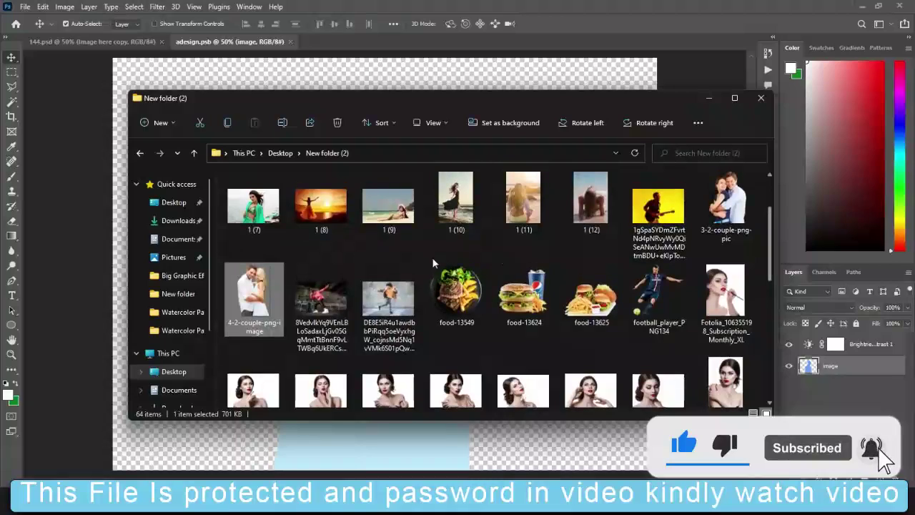
{"action": "left_click_drag", "start_coordinate": [259, 286], "coordinate": [322, 439]}
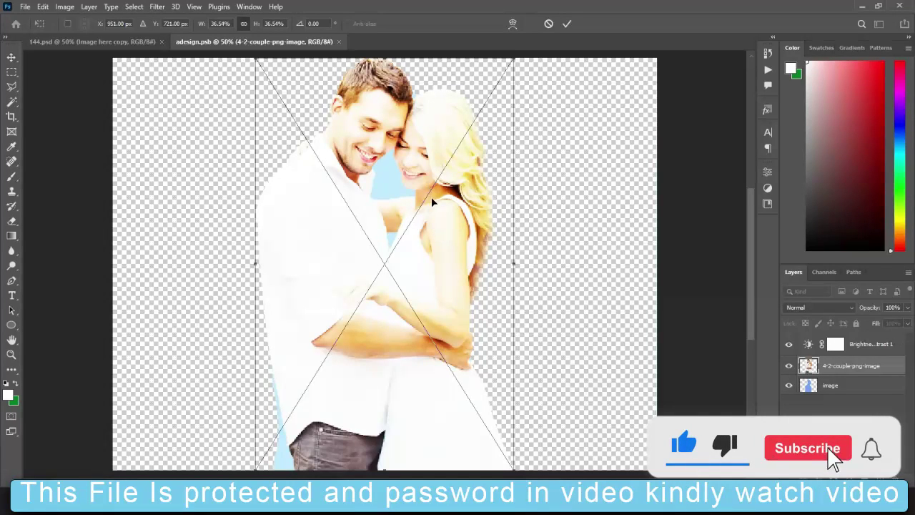
{"action": "left_click_drag", "start_coordinate": [431, 196], "coordinate": [434, 224]}
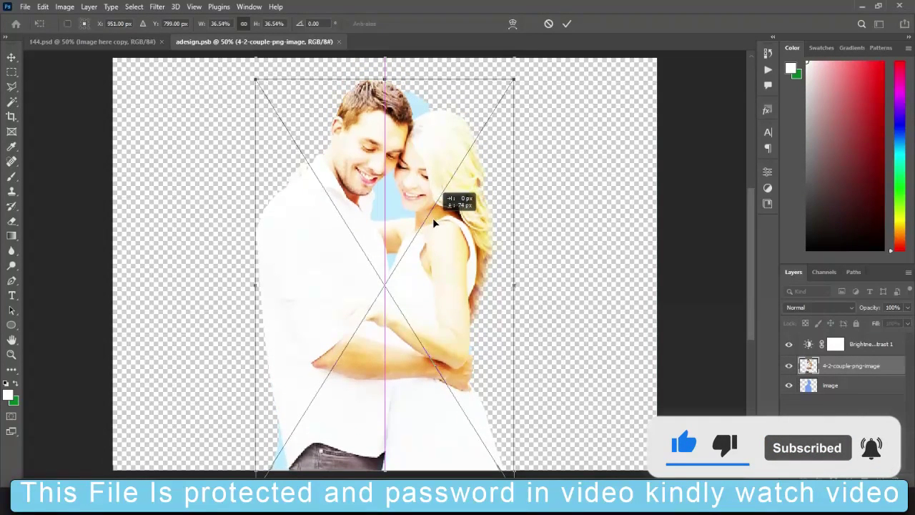
{"action": "left_click", "coordinate": [573, 24]}
{"action": "left_click", "coordinate": [789, 344]}
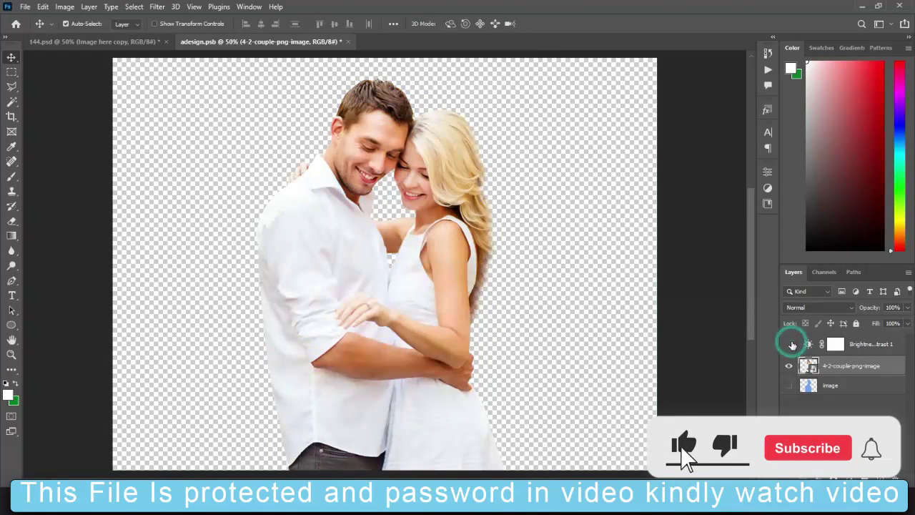
{"action": "left_click", "coordinate": [348, 42]}
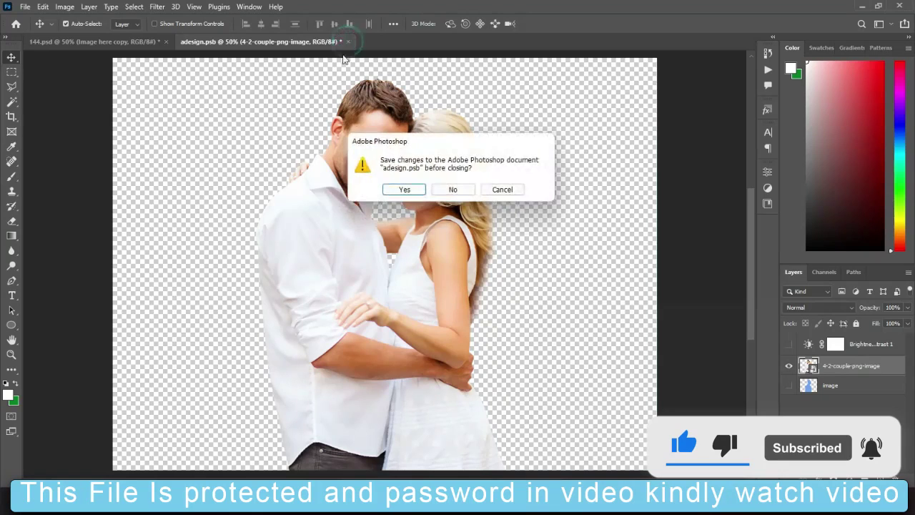
- Save the adesign.psb changes and return to 144.psd, now showing the watercolor couple
{"action": "left_click", "coordinate": [398, 187]}
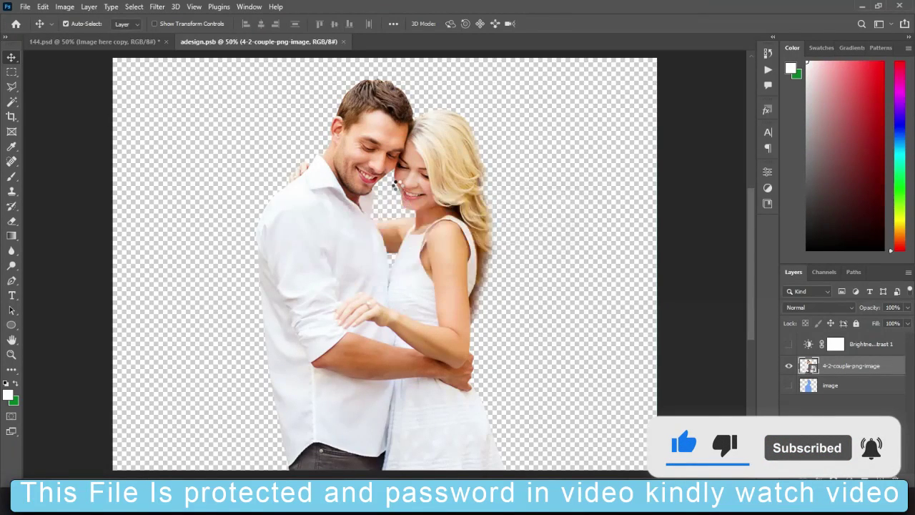
{"action": "key", "text": "ctrl+w"}
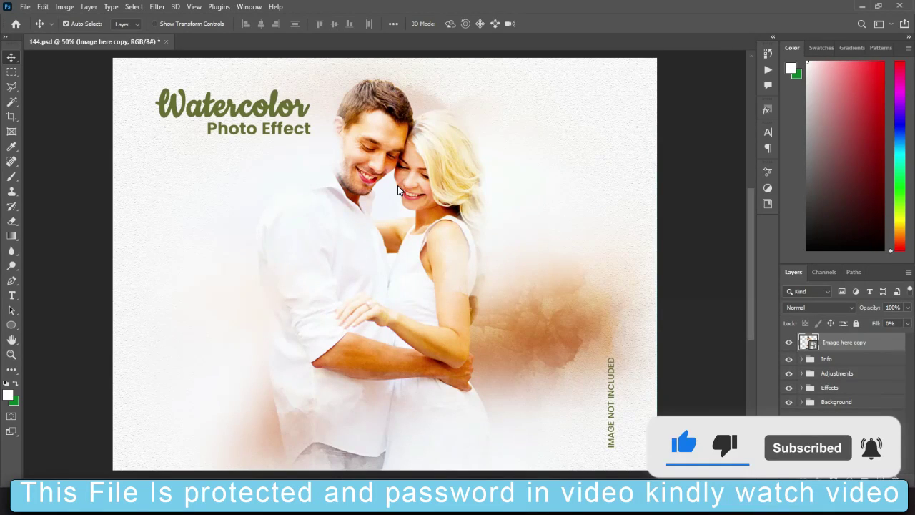
{"action": "left_click", "coordinate": [802, 374]}
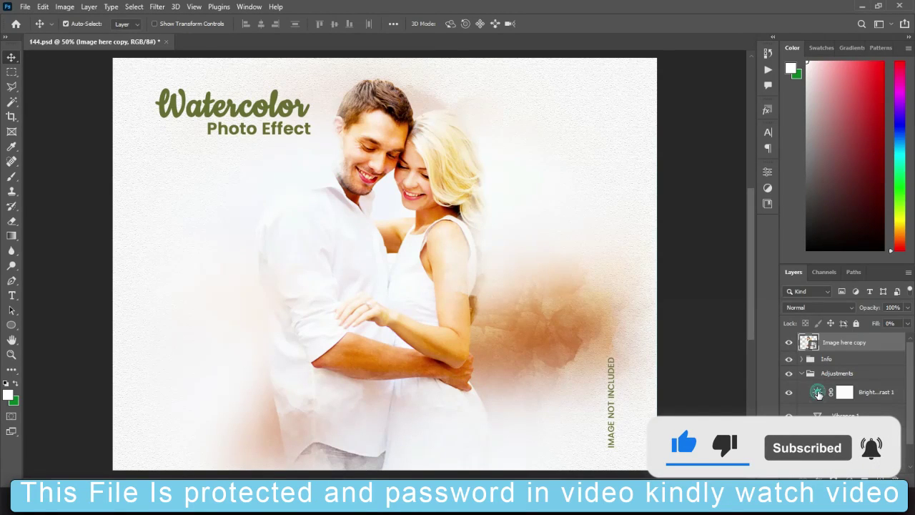
- Set the Brightness/Contrast 1 brightness to -15, leaving contrast at 11
{"action": "double_click", "coordinate": [819, 393]}
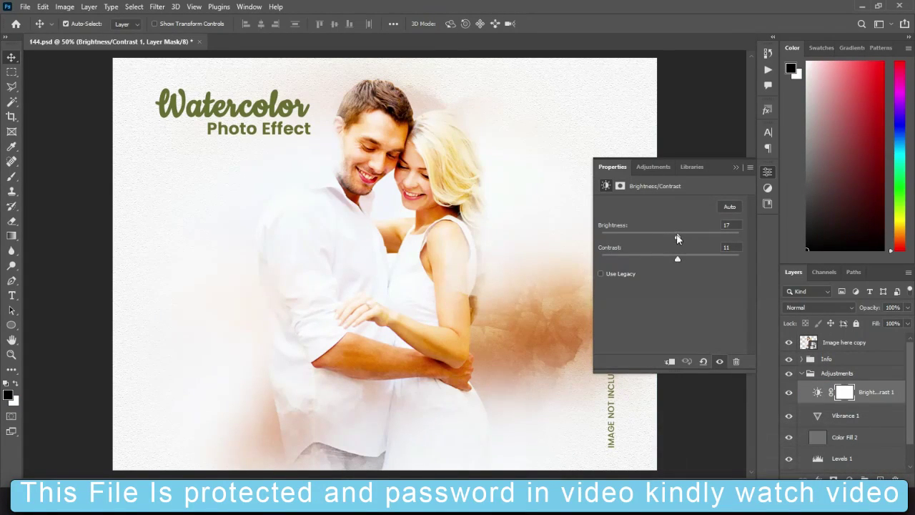
{"action": "left_click_drag", "start_coordinate": [678, 237], "coordinate": [674, 237]}
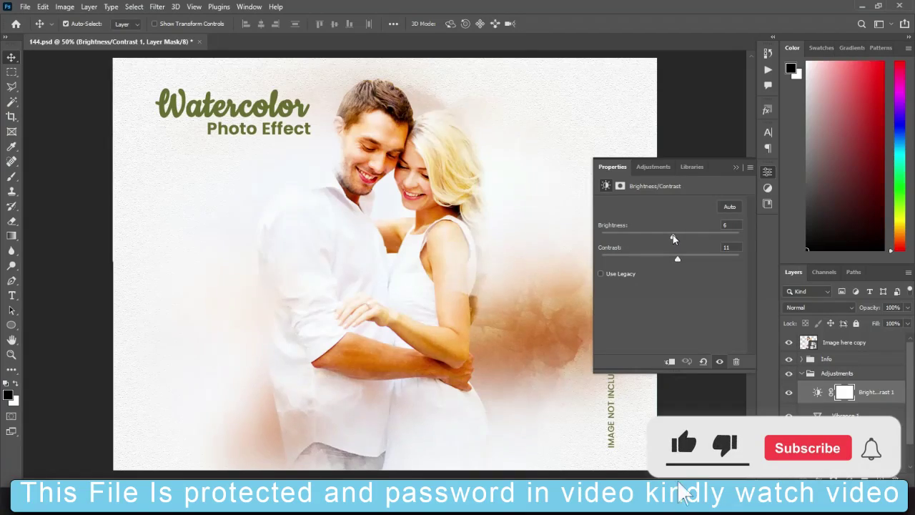
{"action": "mouse_move", "coordinate": [673, 238]}
{"action": "left_mouse_down"}
{"action": "mouse_move", "coordinate": [683, 238]}
{"action": "mouse_move", "coordinate": [662, 234]}
{"action": "left_mouse_up"}
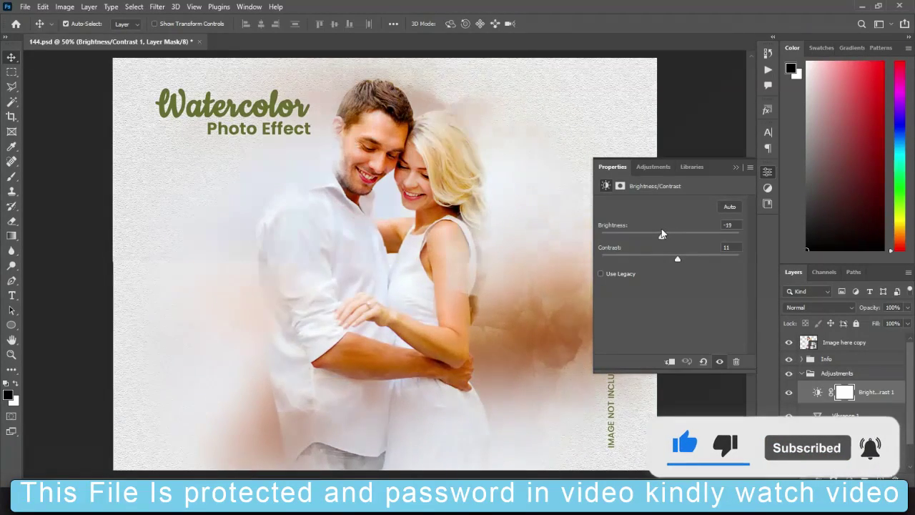
{"action": "left_click_drag", "start_coordinate": [662, 234], "coordinate": [665, 234]}
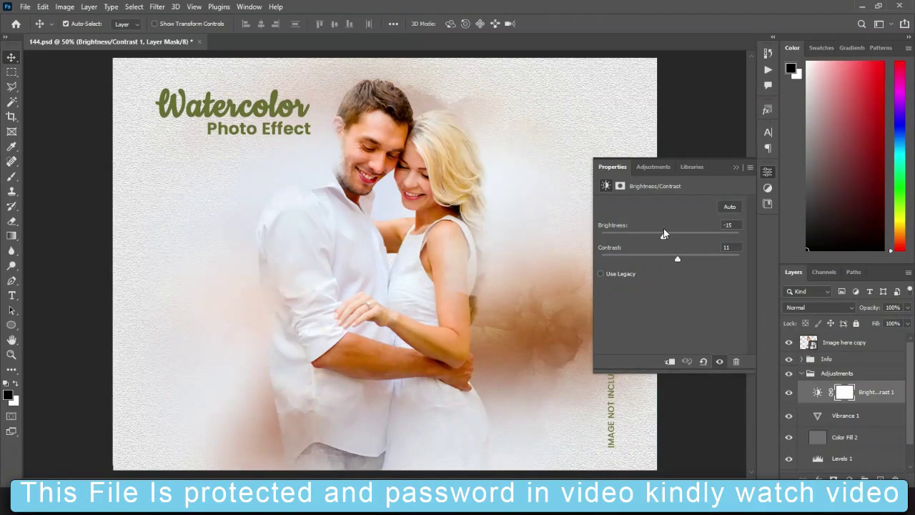
{"action": "left_click", "coordinate": [734, 168]}
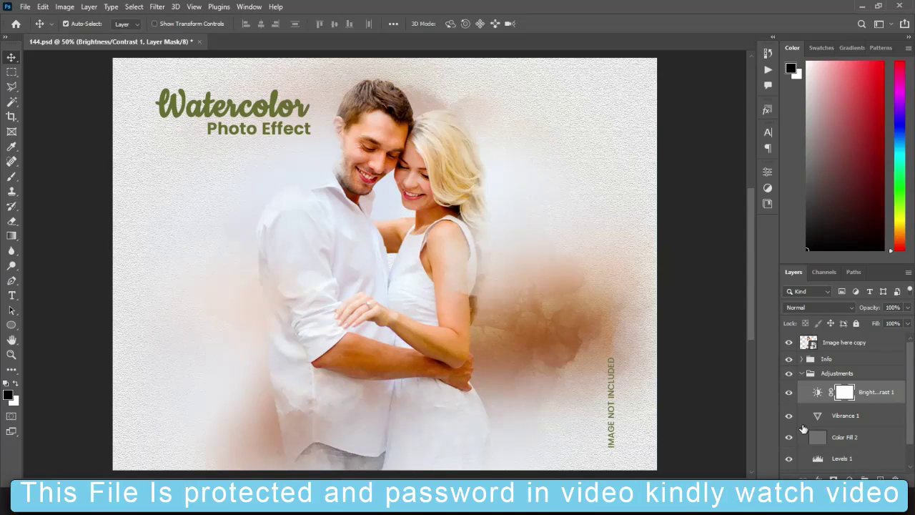
{"action": "left_click", "coordinate": [821, 437]}
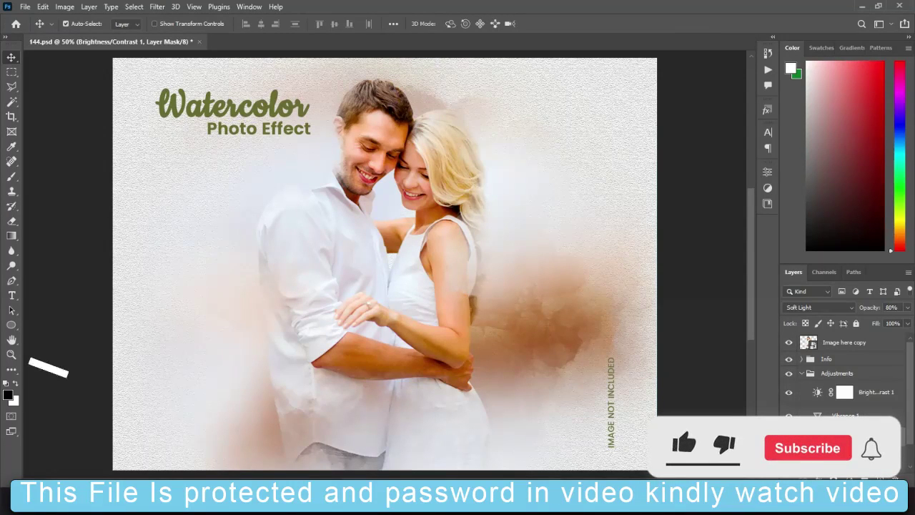
- Set the Levels 1 midtone to 1.05 after checking Color Fill 2's layer style
{"action": "key", "text": "h"}
{"action": "double_click", "coordinate": [821, 438]}
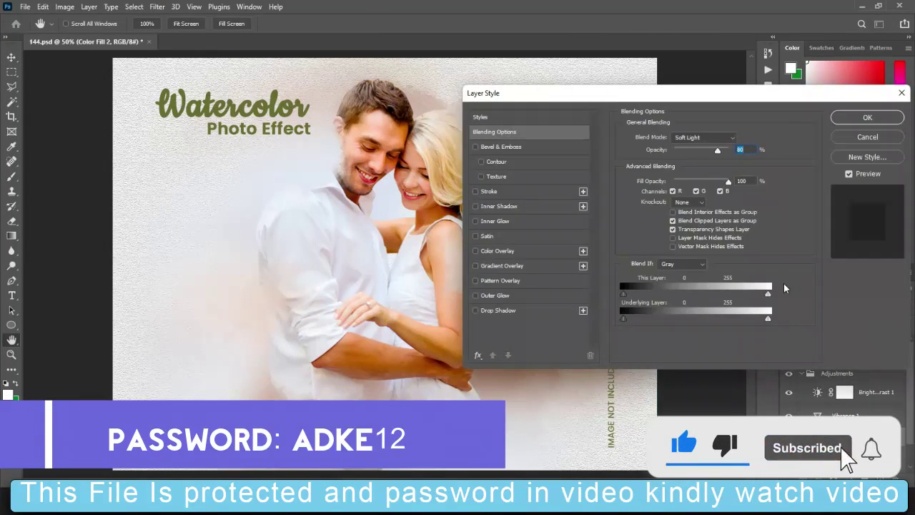
{"action": "left_click", "coordinate": [867, 137]}
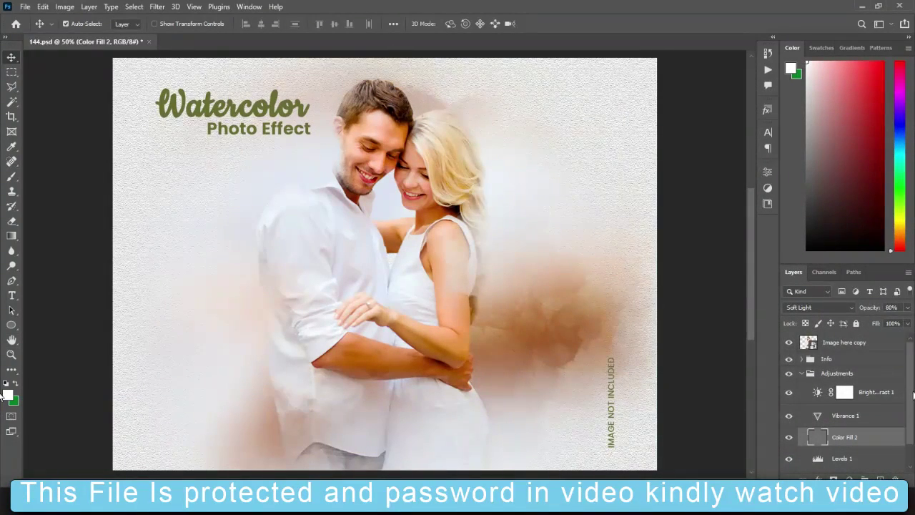
{"action": "left_click_drag", "start_coordinate": [911, 395], "coordinate": [908, 434]}
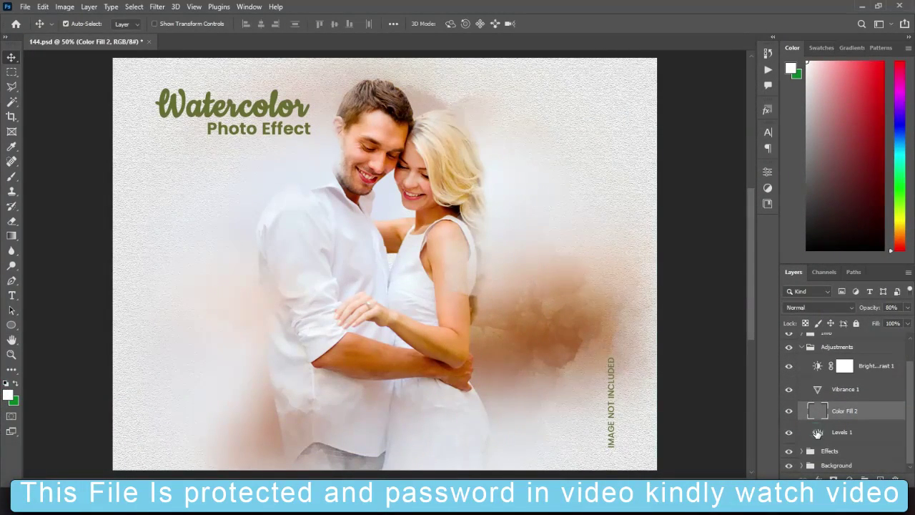
{"action": "double_click", "coordinate": [817, 432]}
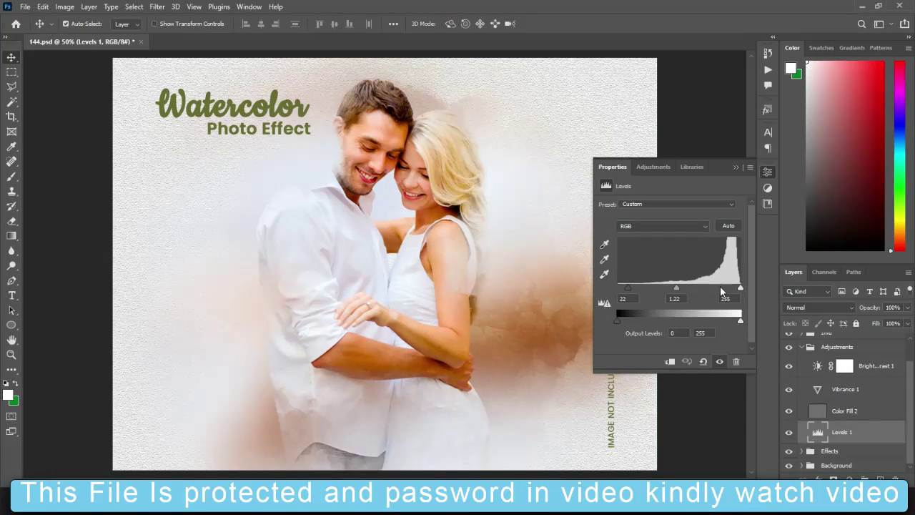
{"action": "left_click_drag", "start_coordinate": [676, 290], "coordinate": [685, 290]}
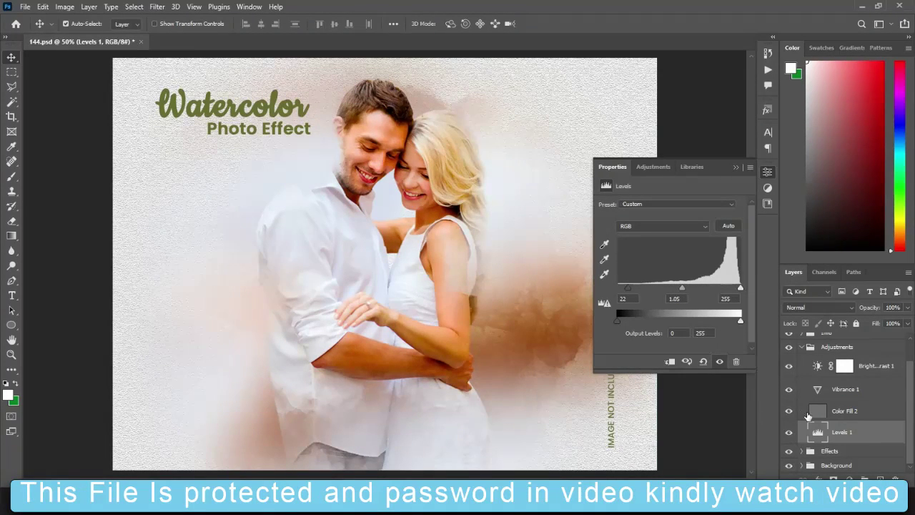
{"action": "left_click", "coordinate": [801, 348]}
- Toggle the Info text layers, keeping Watercolor and Photo Effect visible, then return to the Watercolor Painting ART folder
{"action": "left_click", "coordinate": [802, 359]}
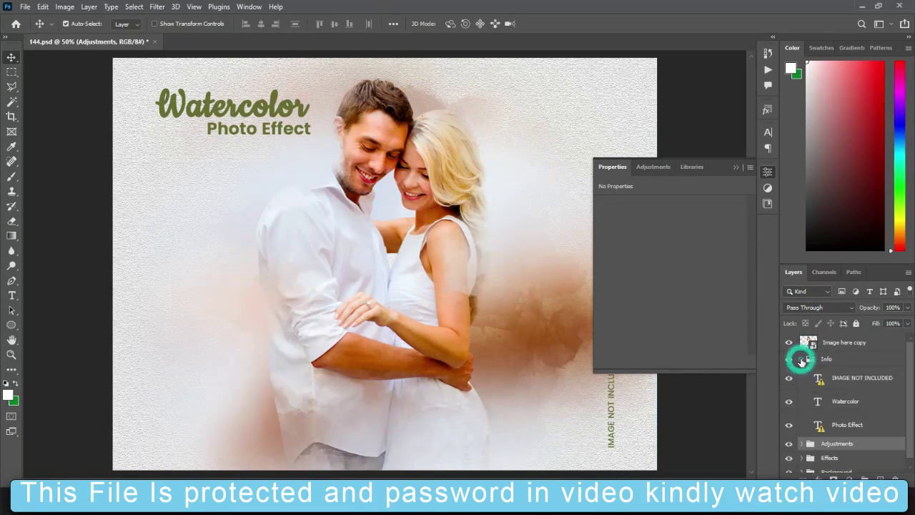
{"action": "left_click", "coordinate": [789, 379]}
{"action": "left_click", "coordinate": [790, 401]}
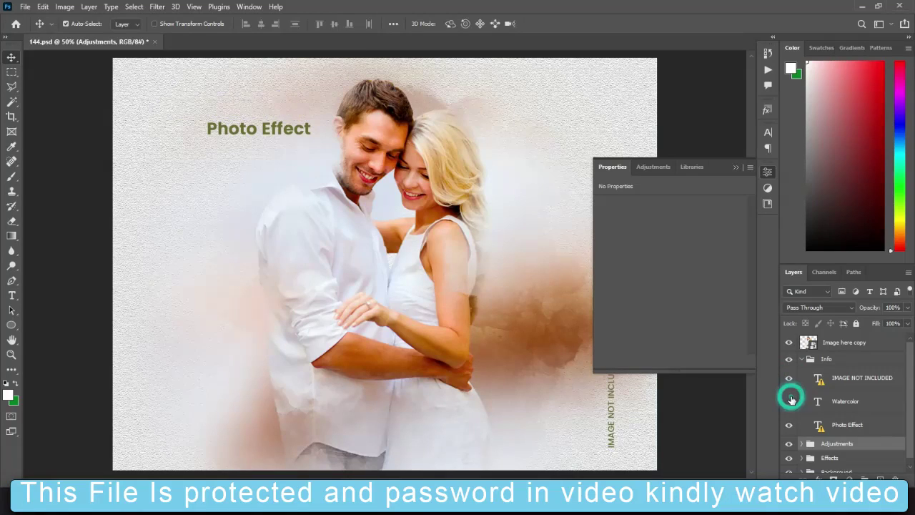
{"action": "left_click", "coordinate": [789, 403]}
{"action": "left_click", "coordinate": [789, 426]}
{"action": "left_click", "coordinate": [789, 425]}
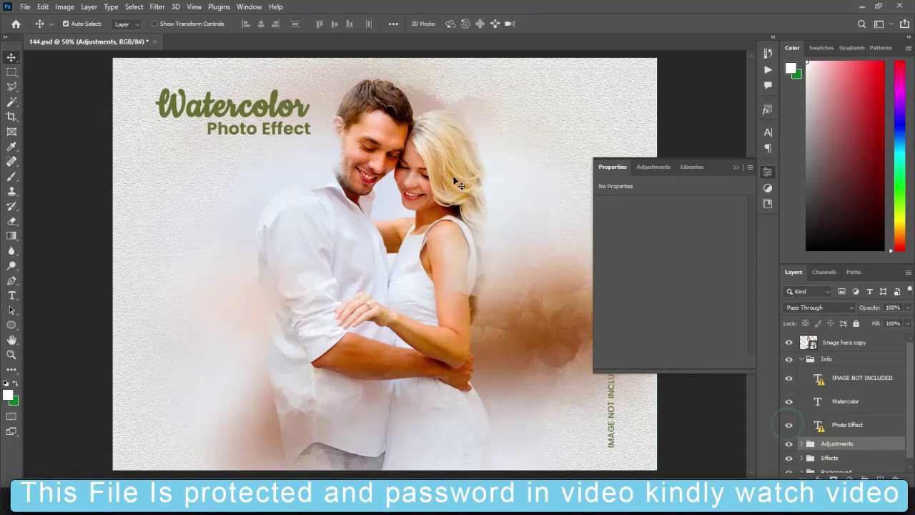
{"action": "left_click", "coordinate": [734, 169]}
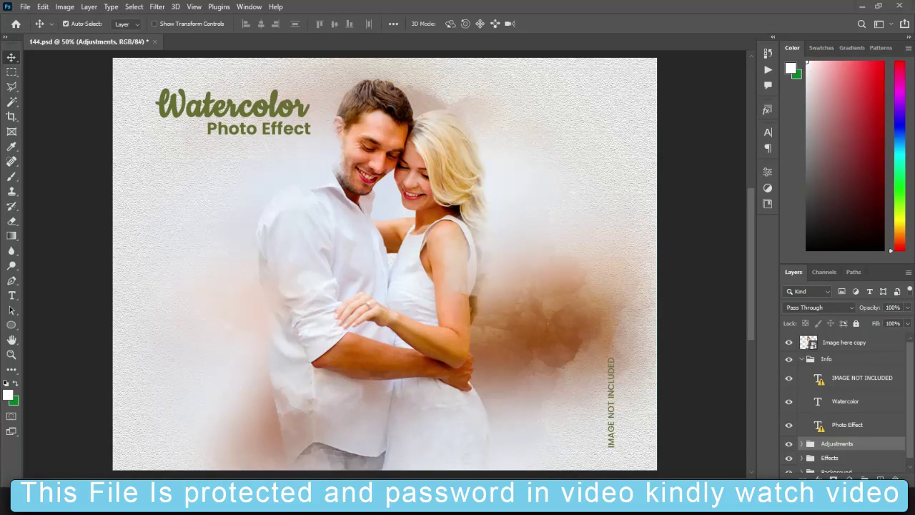
{"action": "left_click", "coordinate": [361, 451]}
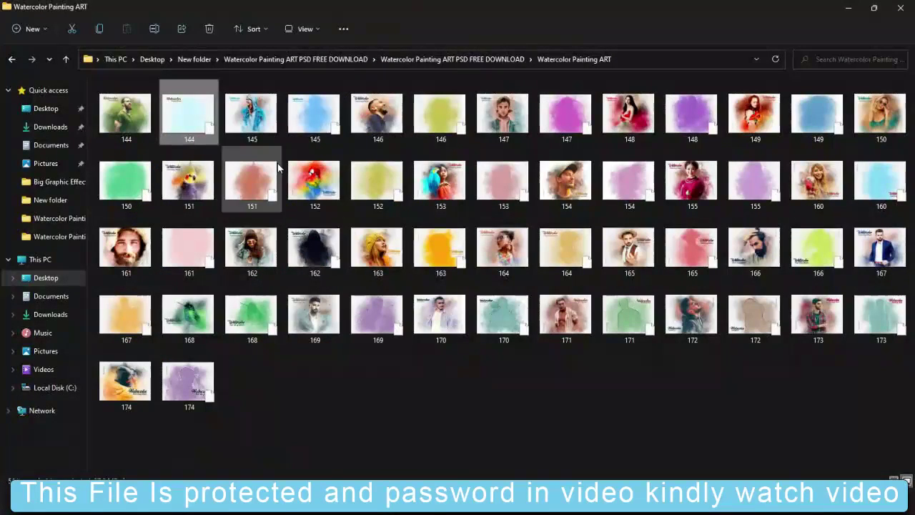
- Browse the Watercolor Painting ART templates and open 155.psd in Photoshop
{"action": "left_click", "coordinate": [326, 264]}
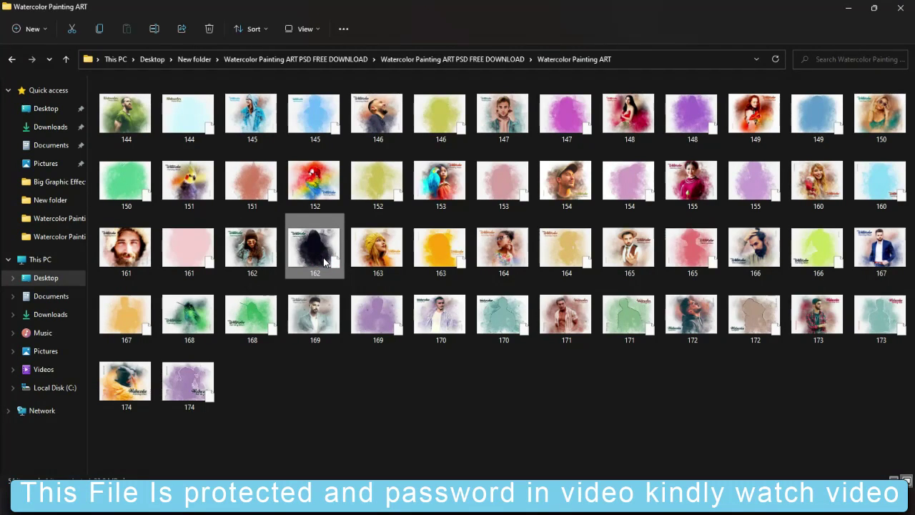
{"action": "left_click", "coordinate": [627, 185]}
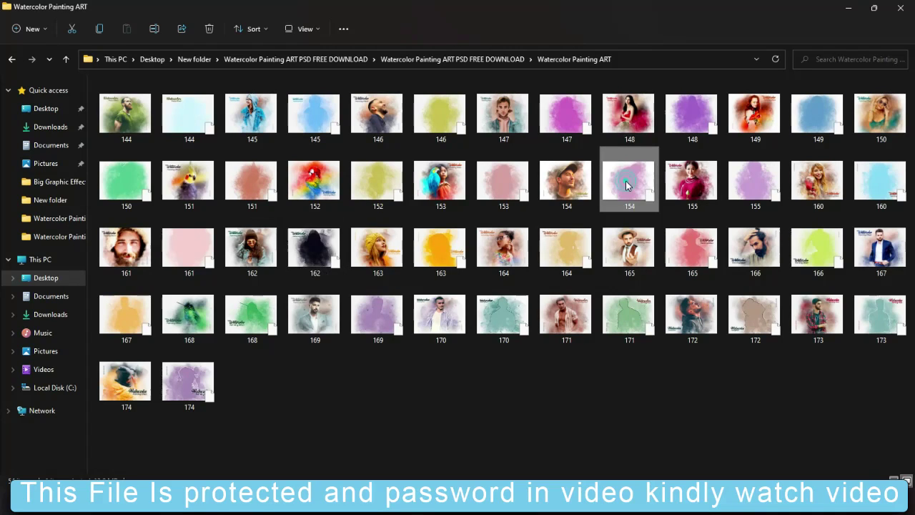
{"action": "left_click", "coordinate": [762, 188]}
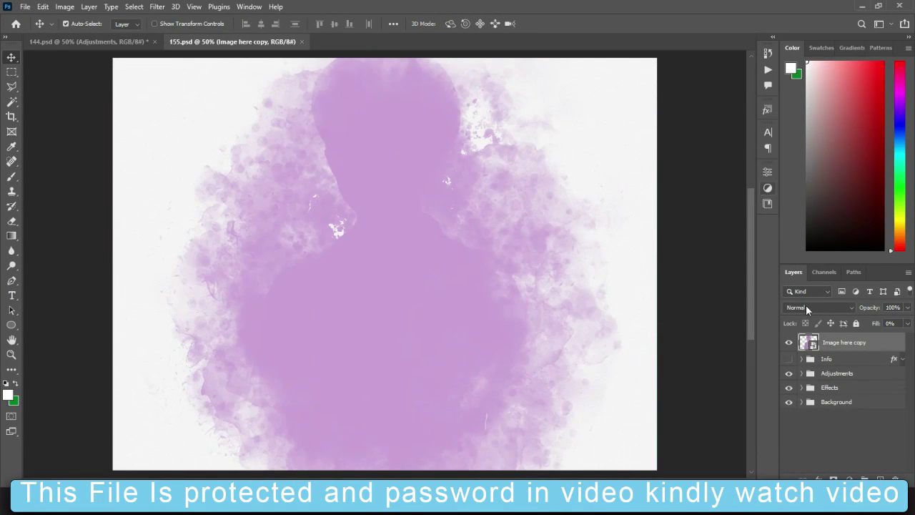
- In 155's adesign1.psb smart object, hide the 'Your image here' layer and place the gggg photo
{"action": "double_click", "coordinate": [814, 345]}
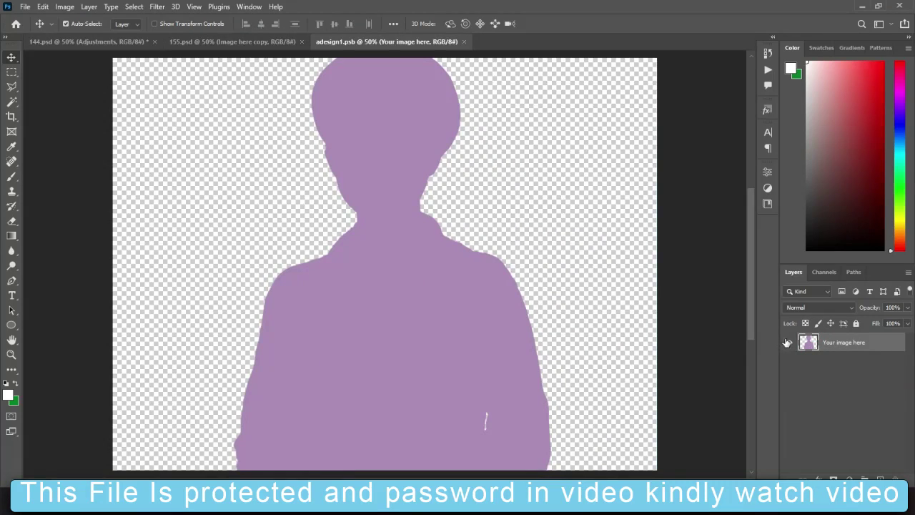
{"action": "left_click", "coordinate": [787, 343]}
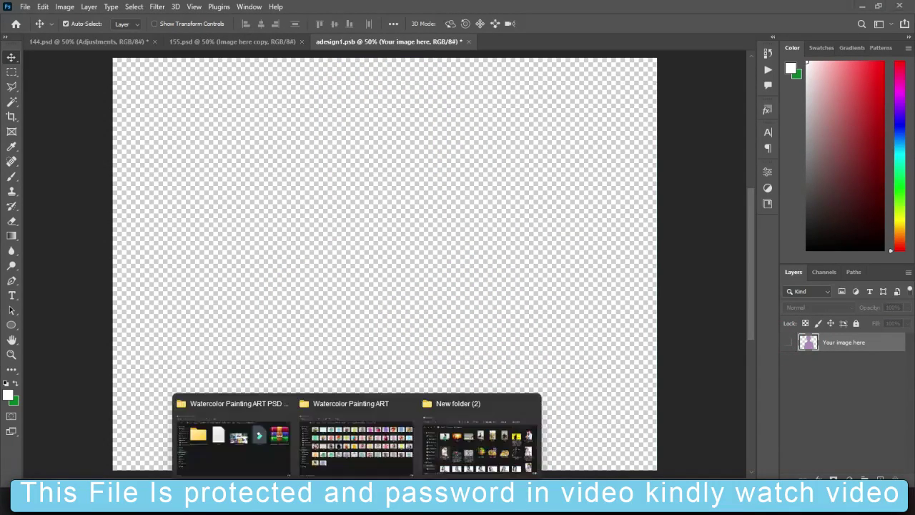
{"action": "left_click", "coordinate": [469, 449]}
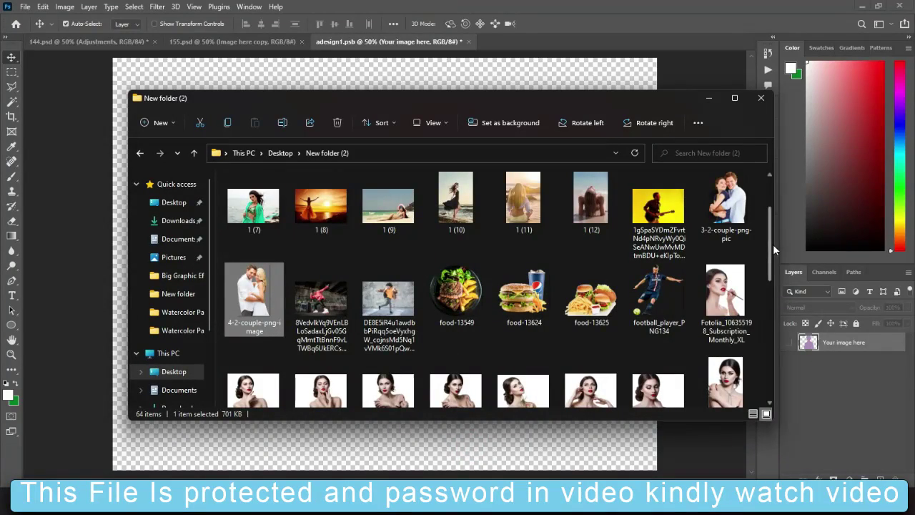
{"action": "left_click_drag", "start_coordinate": [772, 243], "coordinate": [776, 323]}
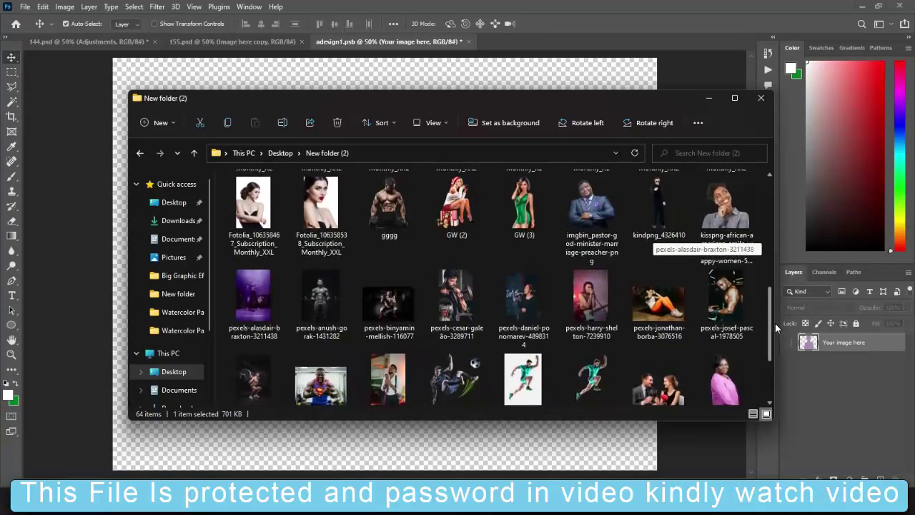
{"action": "left_click_drag", "start_coordinate": [391, 215], "coordinate": [415, 444]}
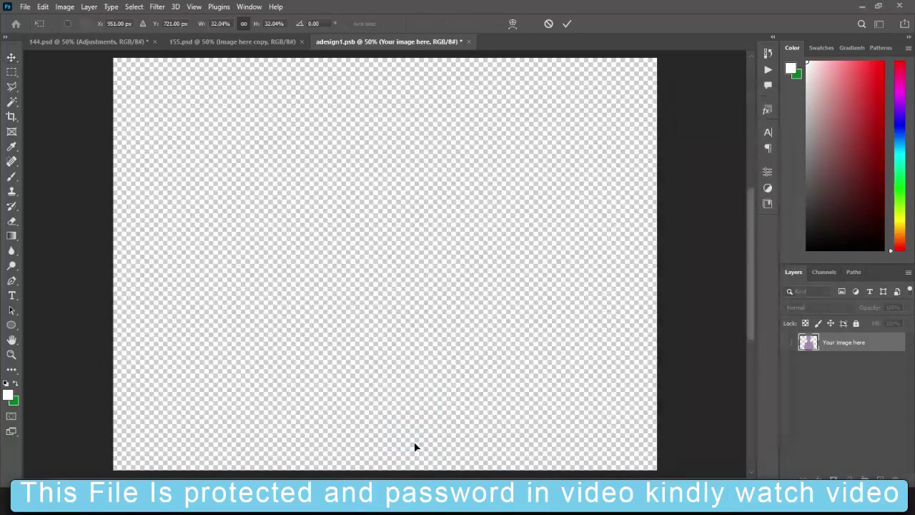
- Commit the gggg photo, save and close adesign1.psb, and dismiss the error dialog
{"action": "left_click", "coordinate": [567, 24]}
{"action": "left_click", "coordinate": [436, 41]}
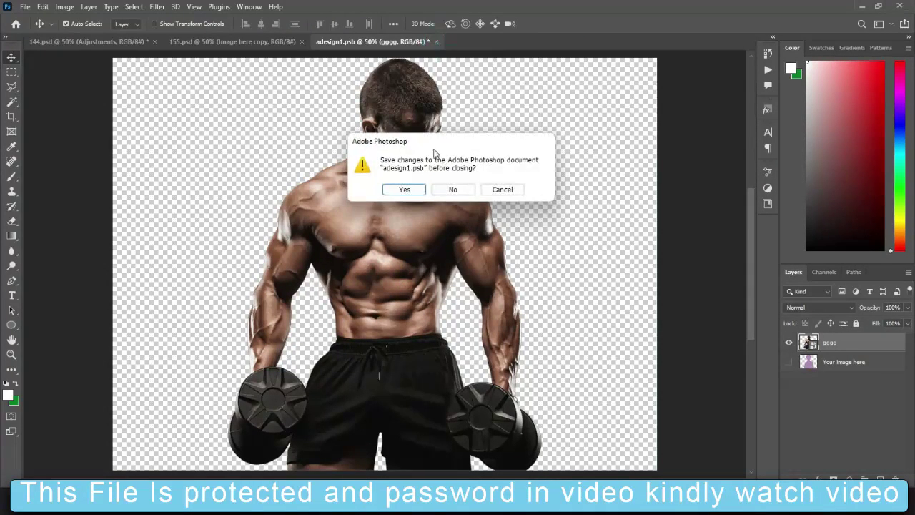
{"action": "left_click", "coordinate": [404, 189]}
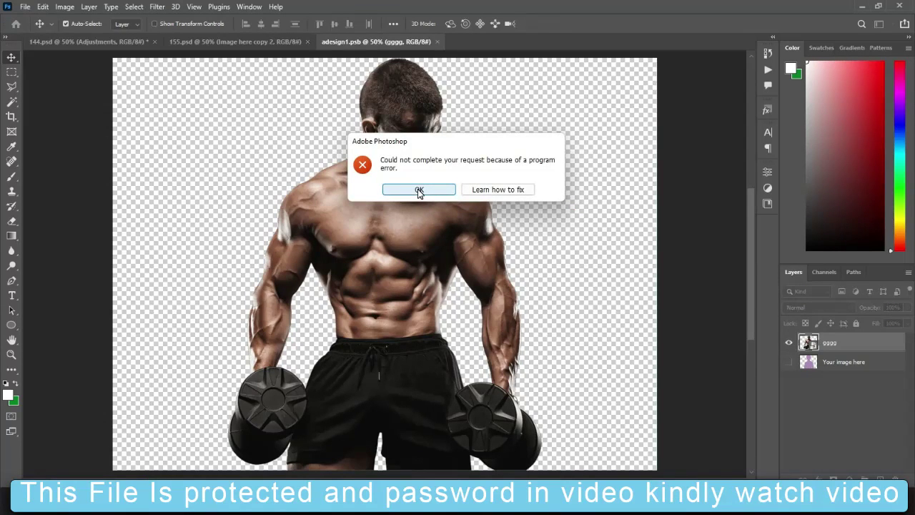
{"action": "left_click", "coordinate": [419, 190]}
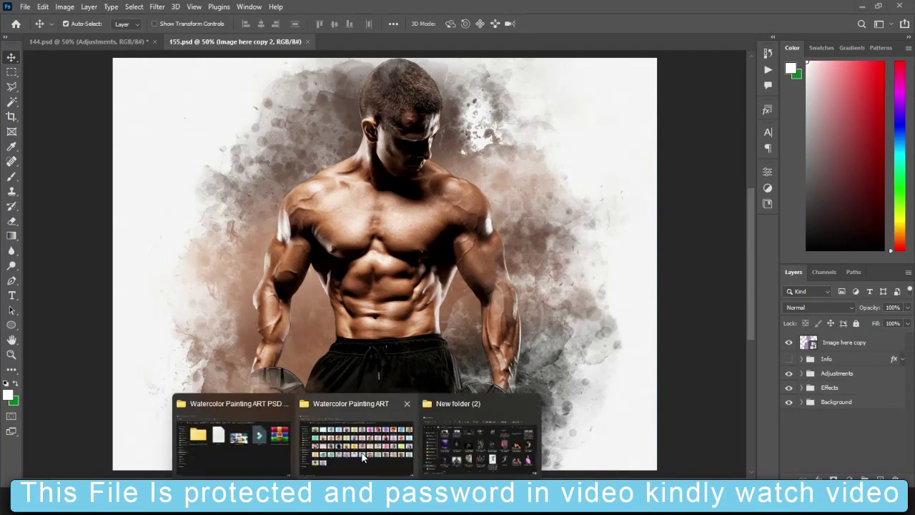
- Bring the Watercolor Painting ART Explorer window forward from the taskbar
{"action": "left_click", "coordinate": [357, 447]}
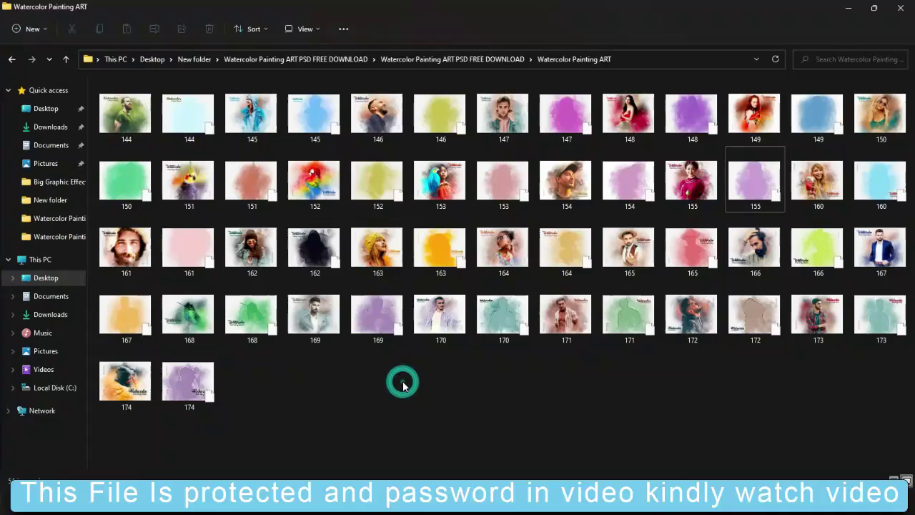